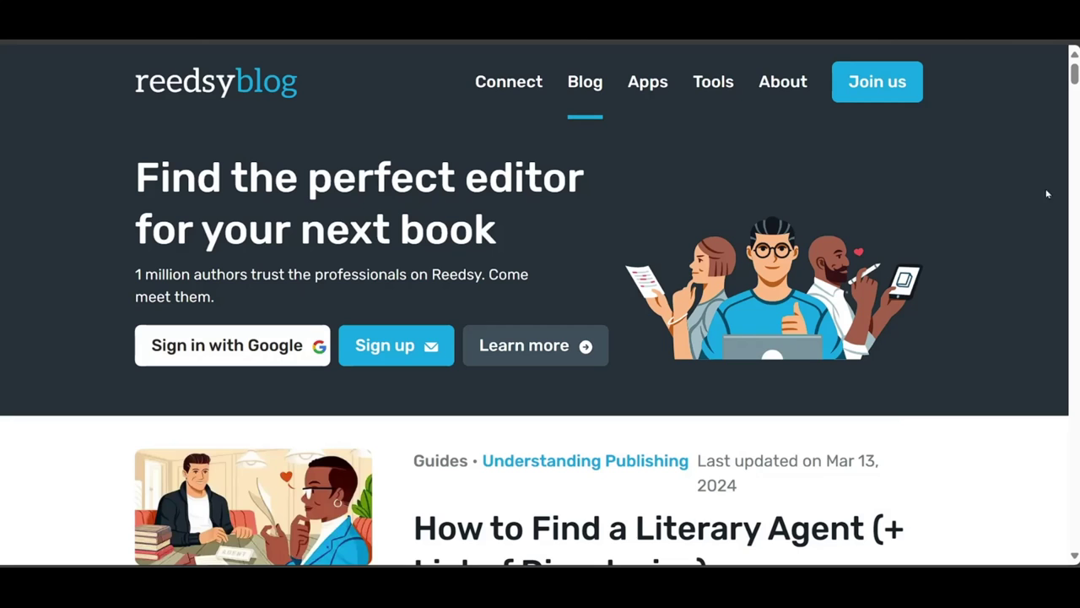
Switch to the Reedsy blog article 'How to Find a Literary Agent (+ List of Directories)'.
drag(1074, 77, 1074, 91)
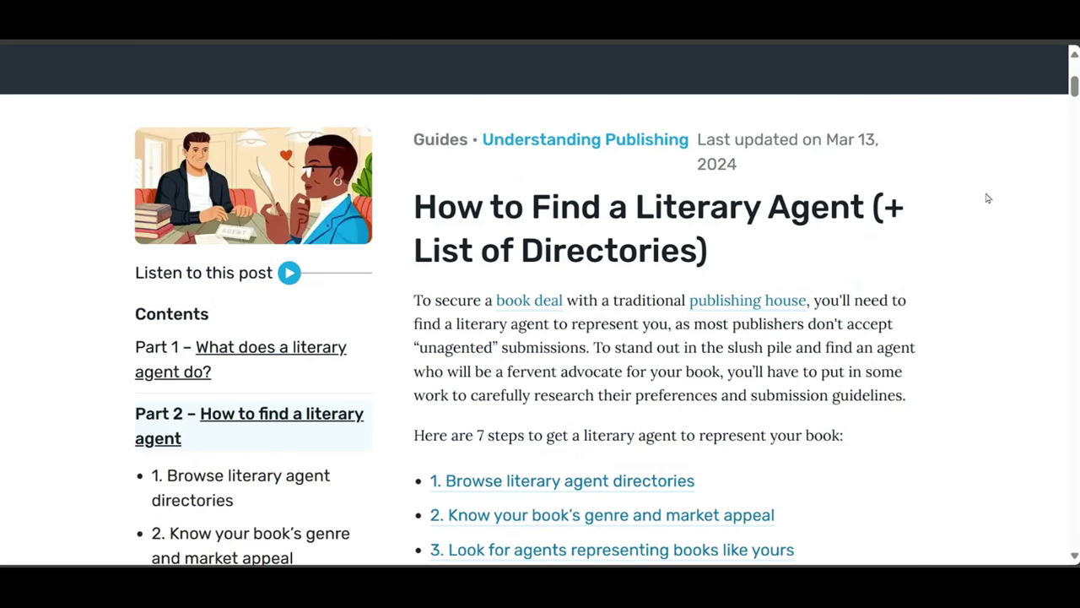
Jump to the 'Browse literary agent directories' section and scroll through its directory table.
scroll(985, 195, down, 3)
scroll(984, 193, down, 1)
click(587, 152)
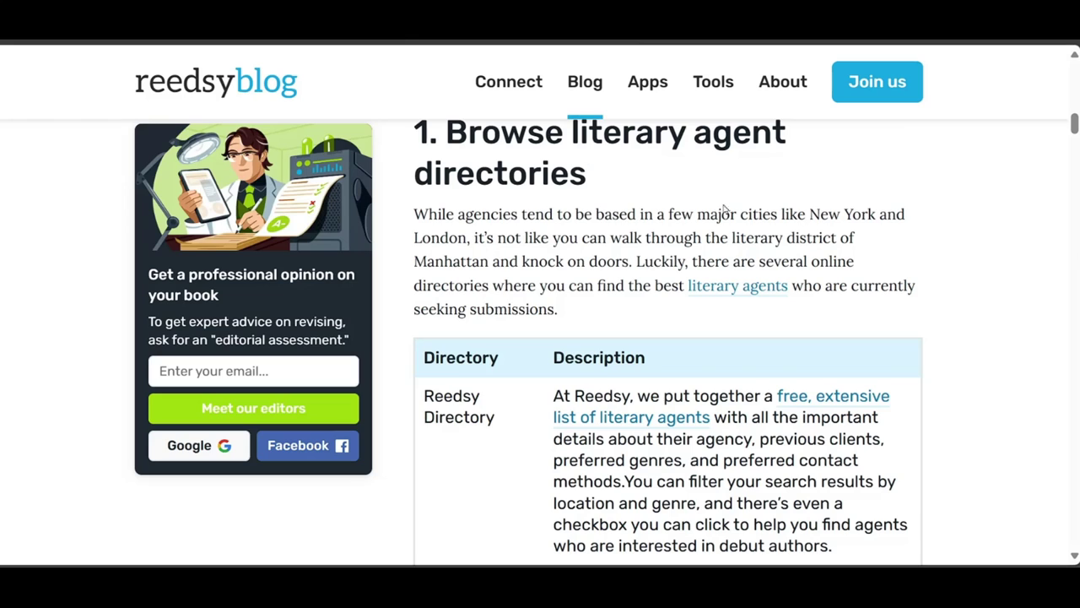
scroll(737, 206, down, 2)
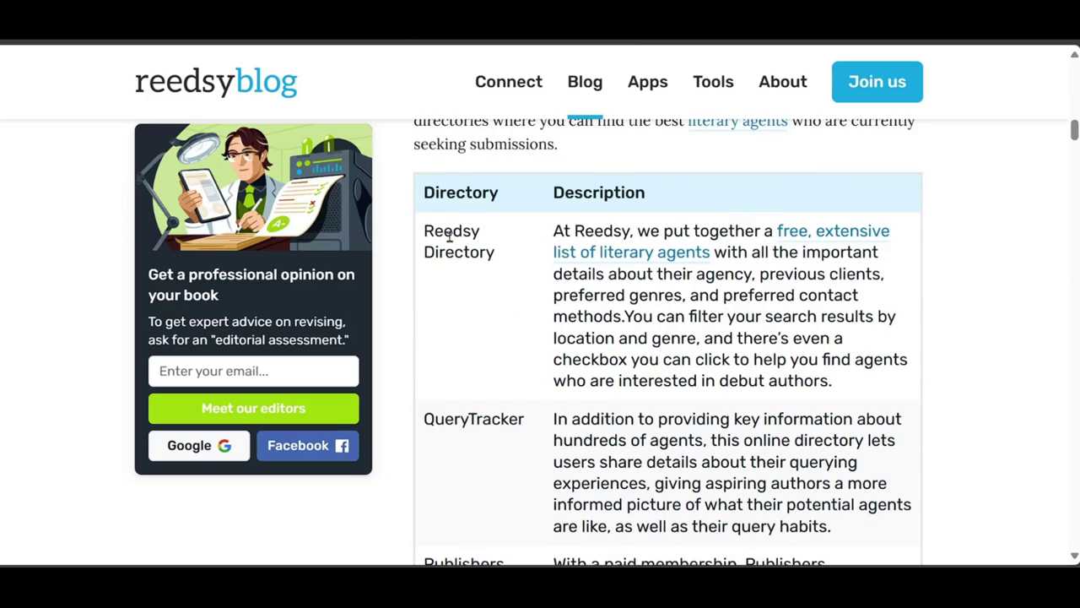
scroll(506, 239, down, 2)
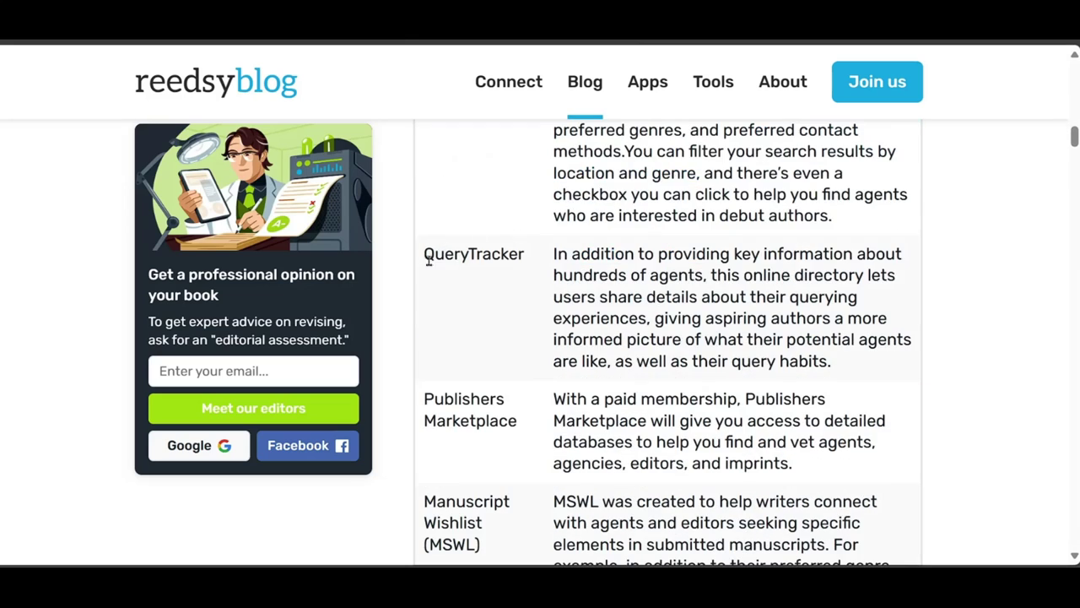
scroll(523, 250, down, 1)
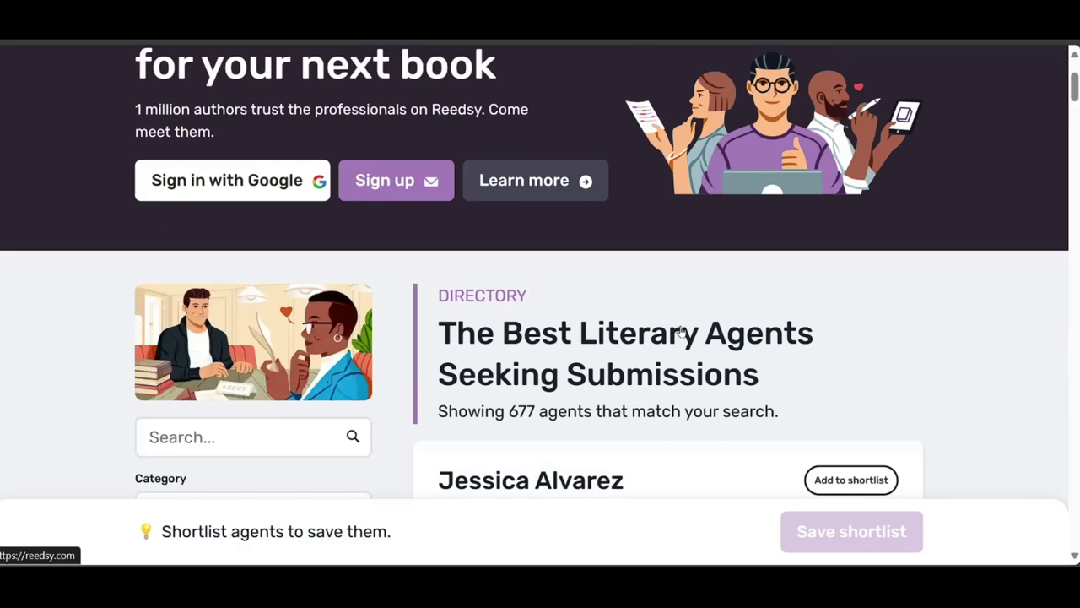
Filter the Reedsy agent directory to the Science Fiction category.
scroll(680, 330, down, 3)
click(339, 267)
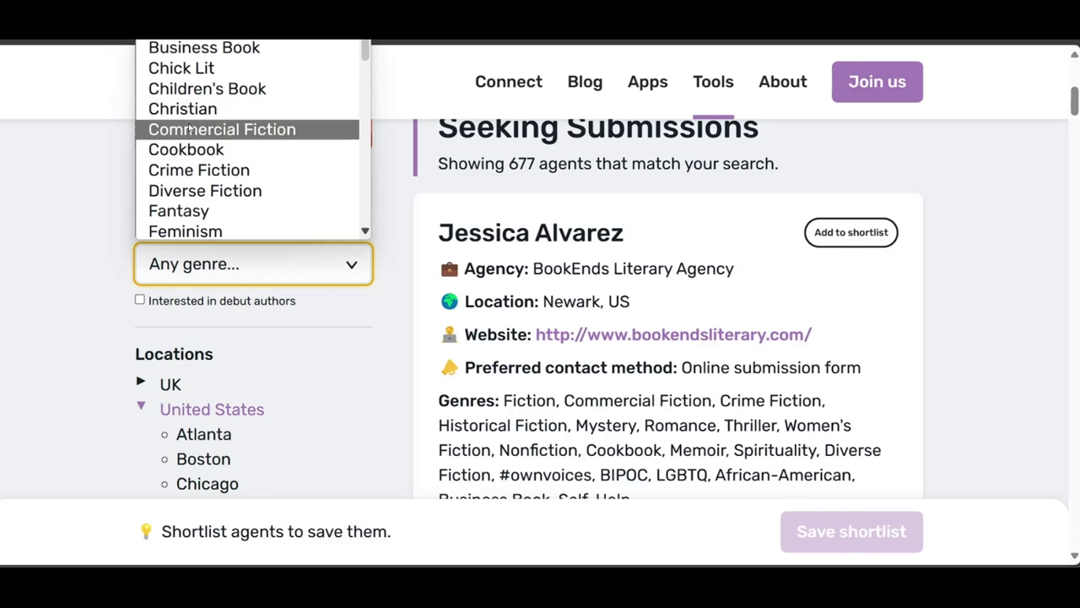
scroll(215, 192, down, 2)
scroll(216, 192, down, 3)
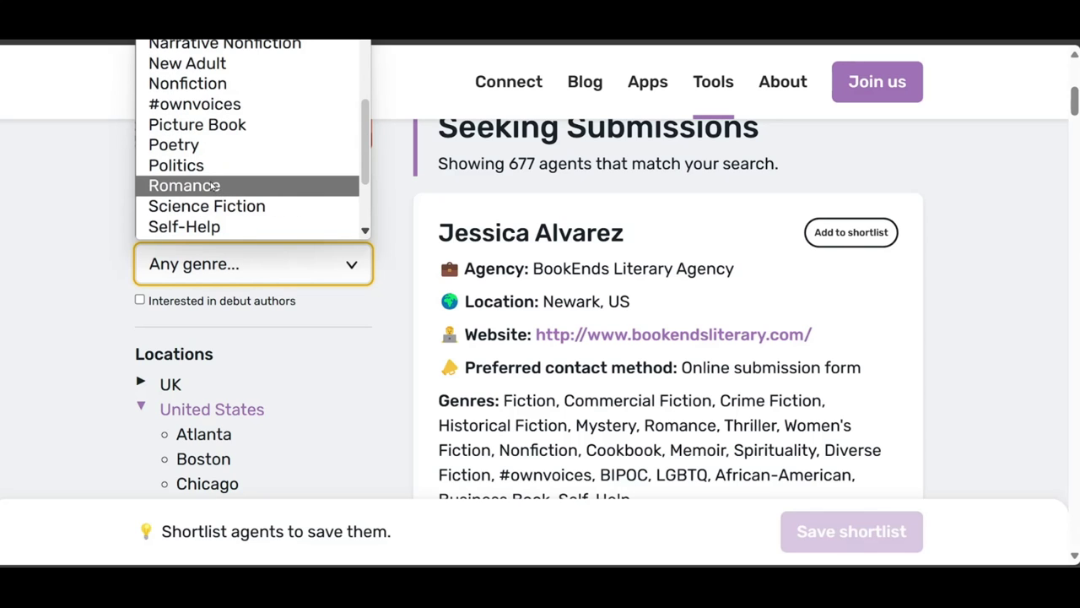
click(209, 205)
Search the Science Fiction agents for 'family'.
click(211, 192)
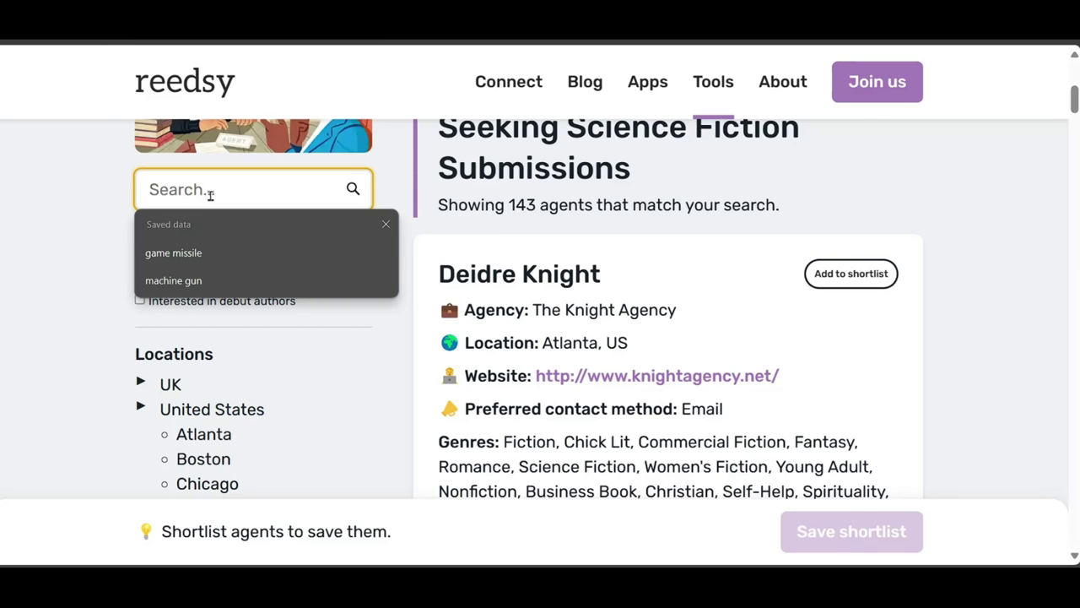
text(family)
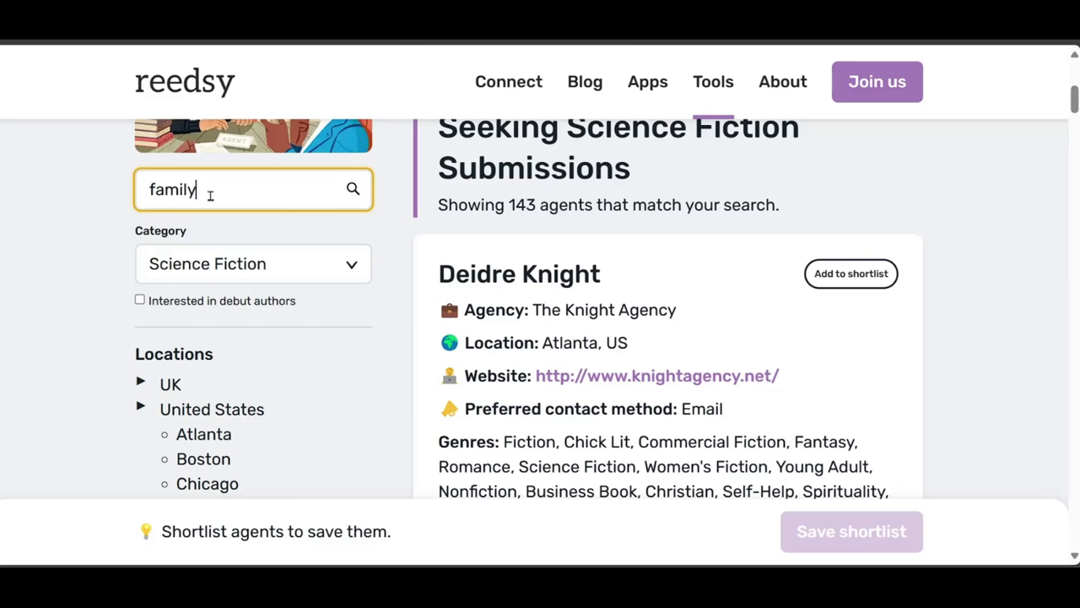
key(Return)
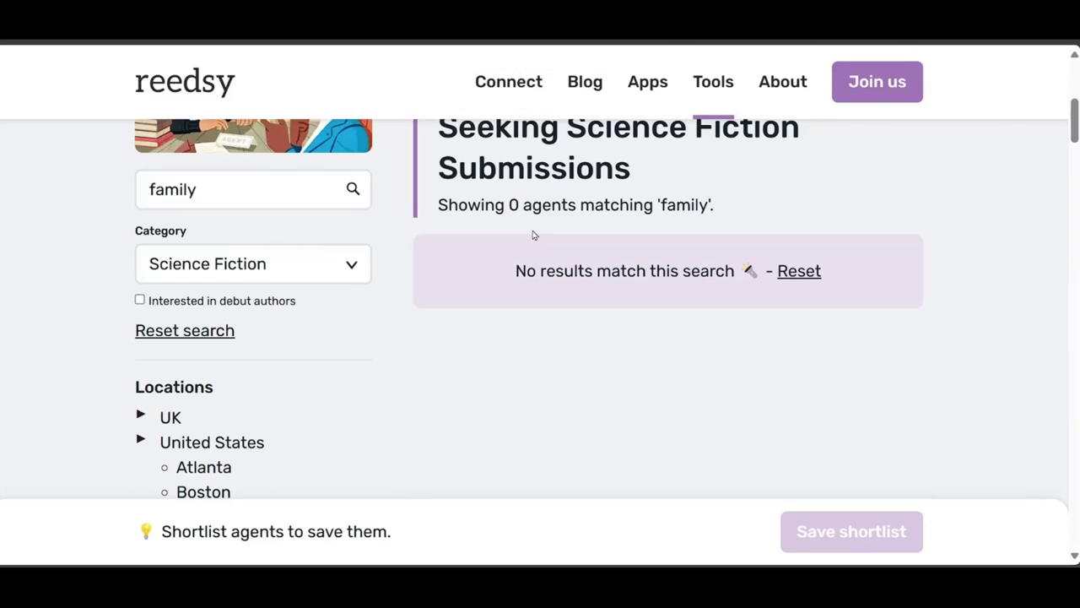
scroll(523, 211, up, 1)
Select the 'family' search term and scroll through the agent's manuscript wishlist.
mouse_move(482, 288)
mouse_down()
mouse_move(742, 304)
mouse_move(723, 354)
mouse_move(805, 355)
mouse_move(484, 283)
mouse_up()
click(222, 270)
drag(222, 270, 99, 268)
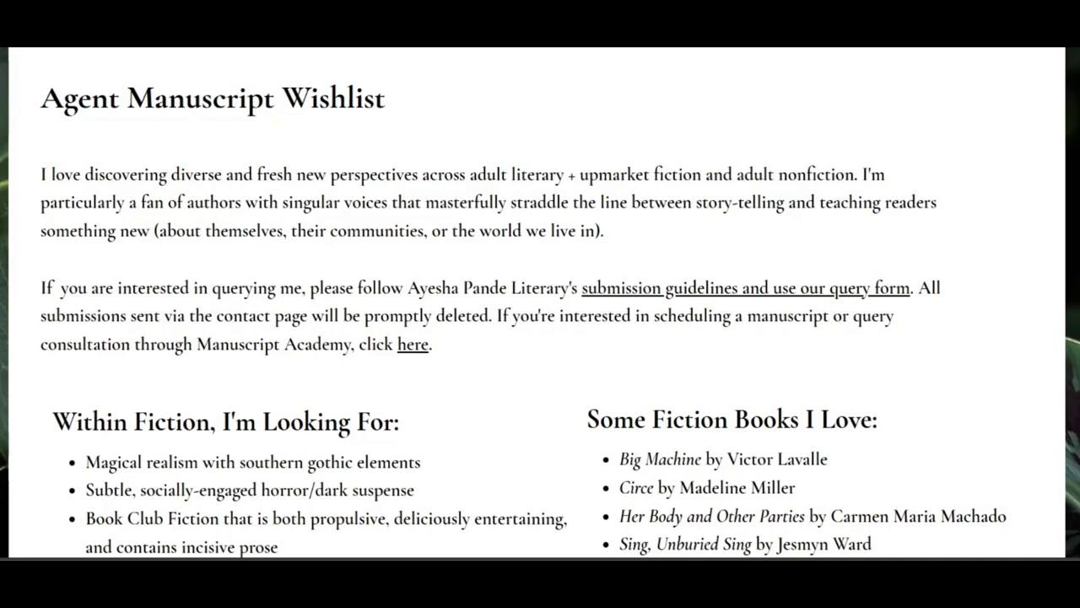
scroll(540, 304, down, 2)
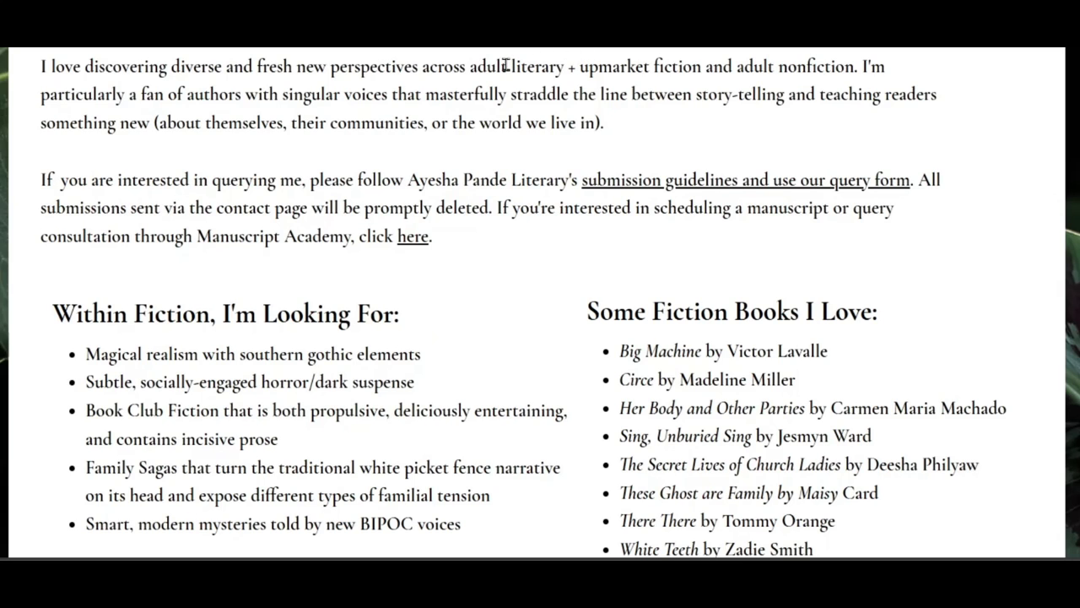
scroll(506, 68, down, 2)
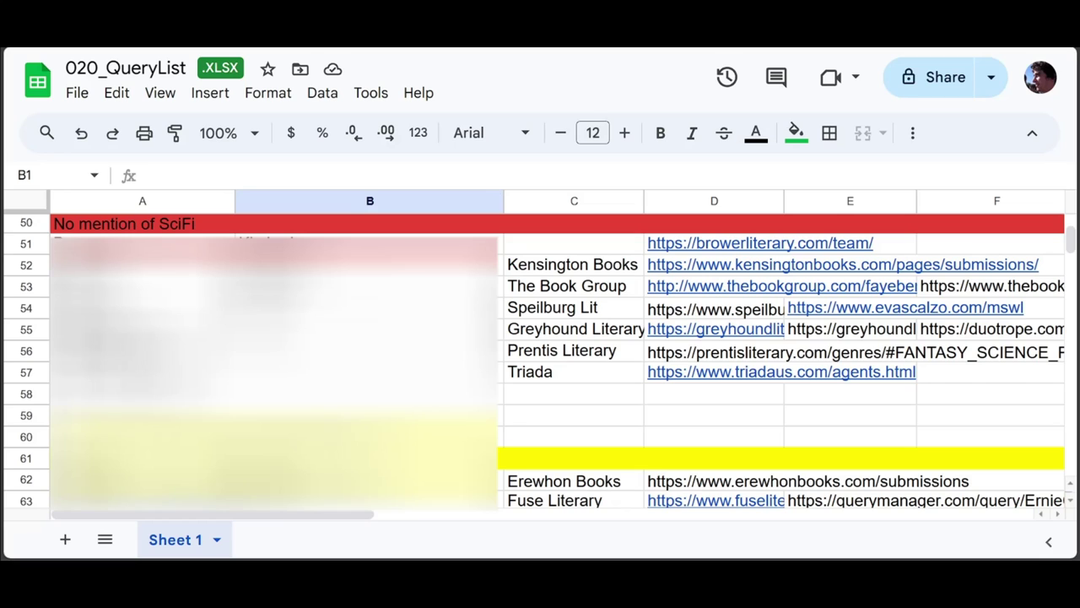
Scroll the 020_QueryList sheet down to the 'Yet to be investigated' agencies.
scroll(346, 306, down, 3)
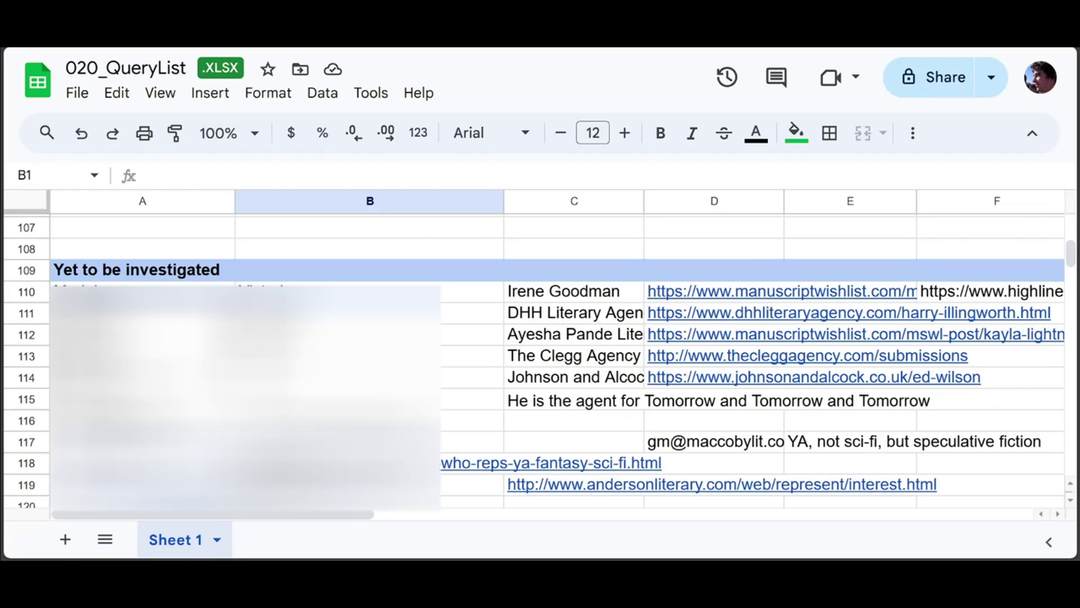
Select the Ayesha Pande Literary entry in row 112, then find and select The Clegg Agency in C113.
click(525, 335)
key(ctrl+f)
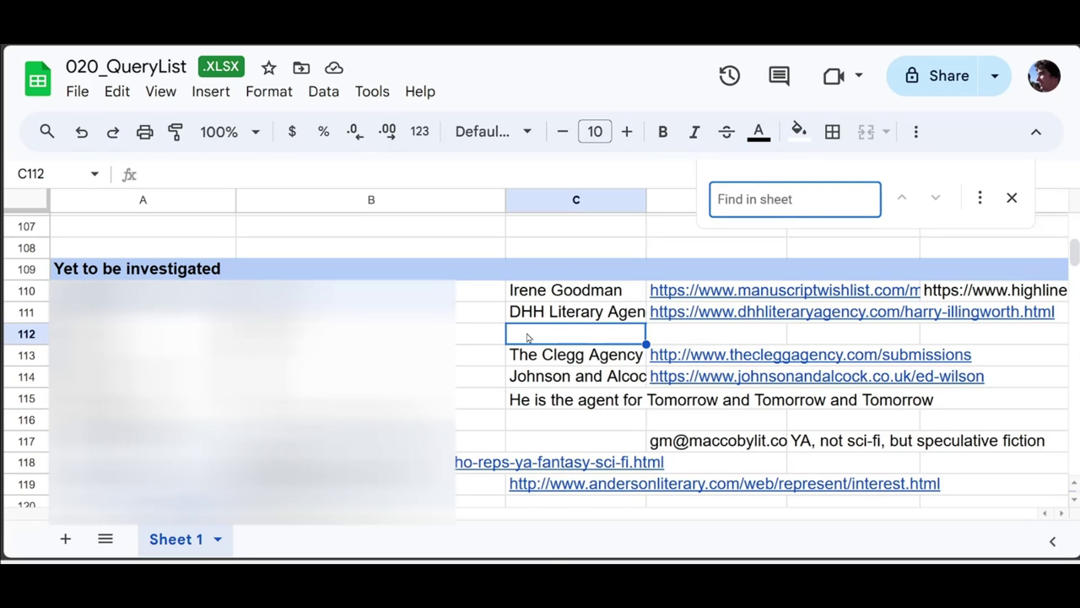
text(Clegg)
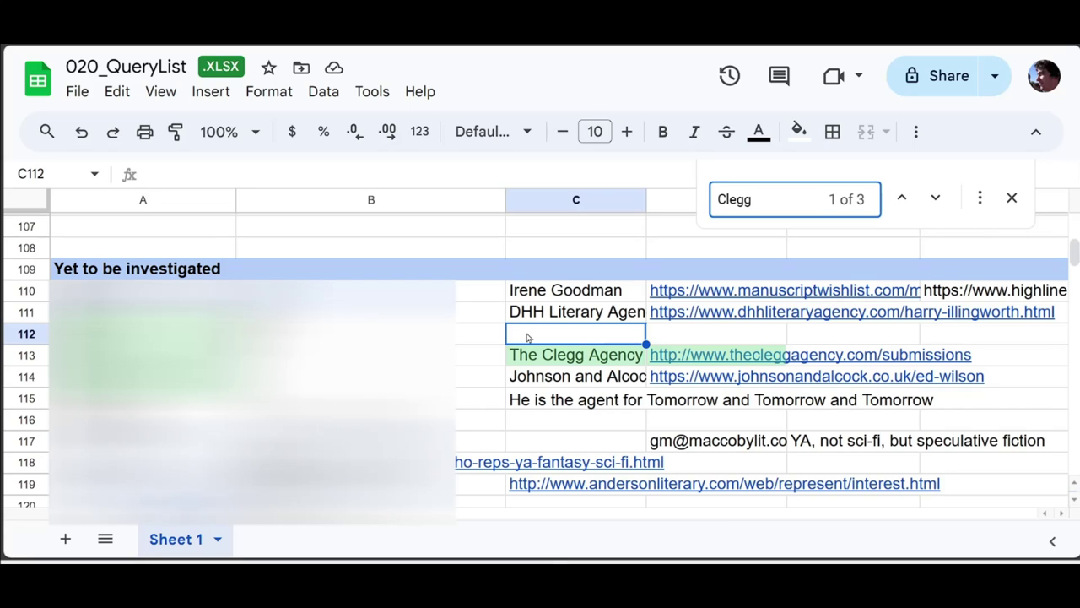
key(Return)
key(Return)
key(Return)
click(637, 354)
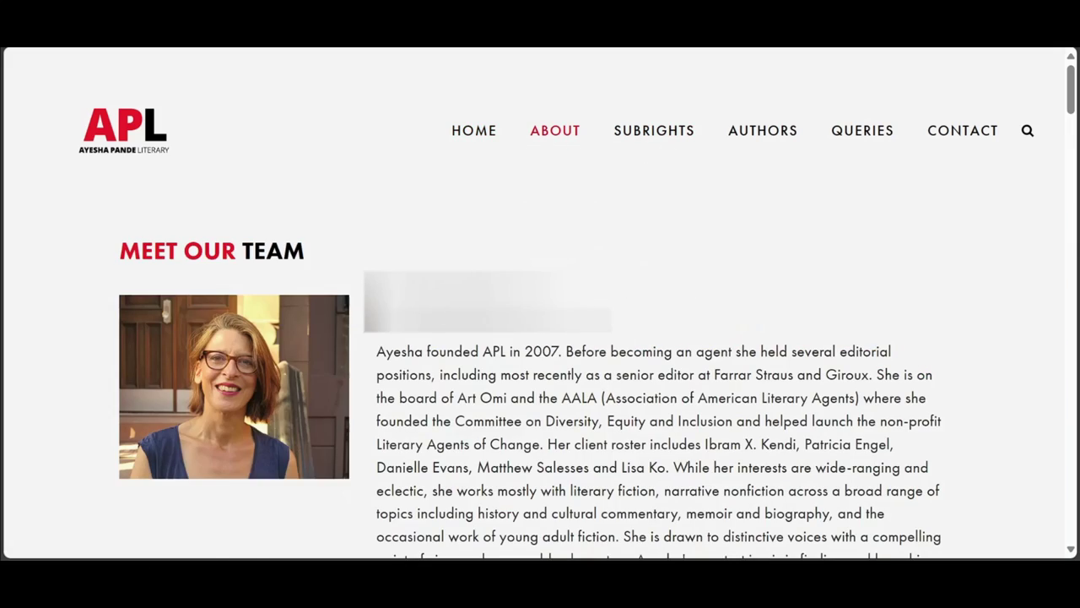
Search the Ayesha Pande team bios for 'spec' to find speculative-fiction interests.
drag(1069, 85, 1056, 439)
scroll(1060, 378, up, 20)
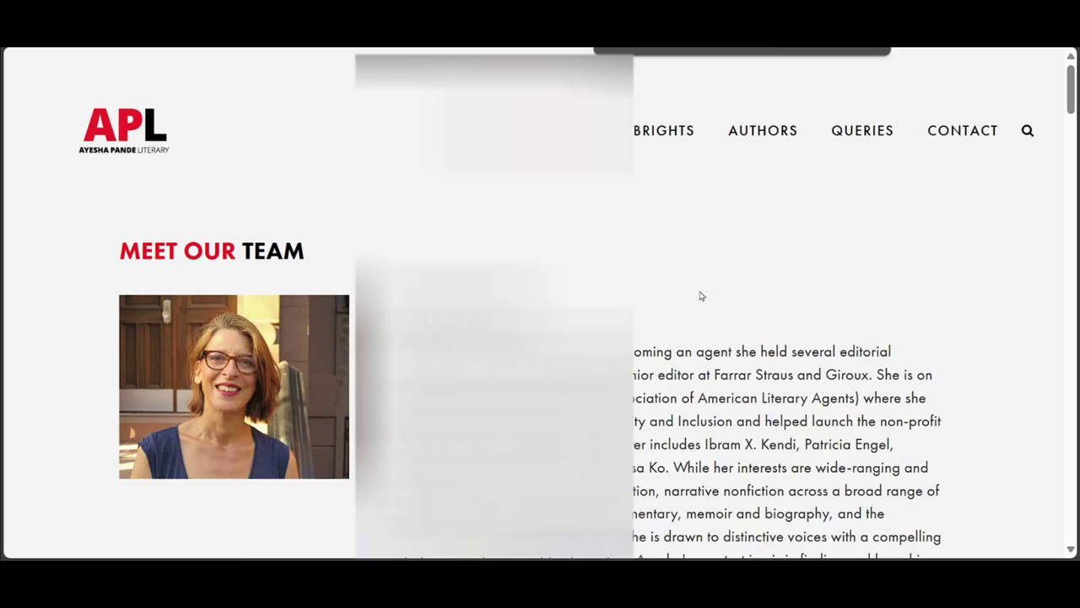
text(sc)
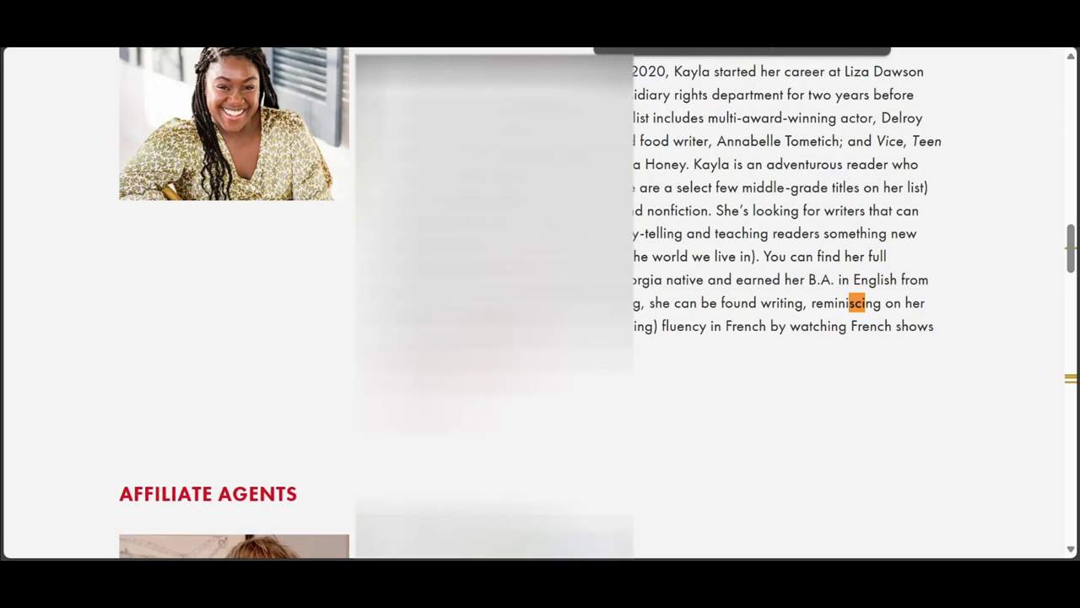
key(BackSpace)
key(BackSpace)
text(spec)
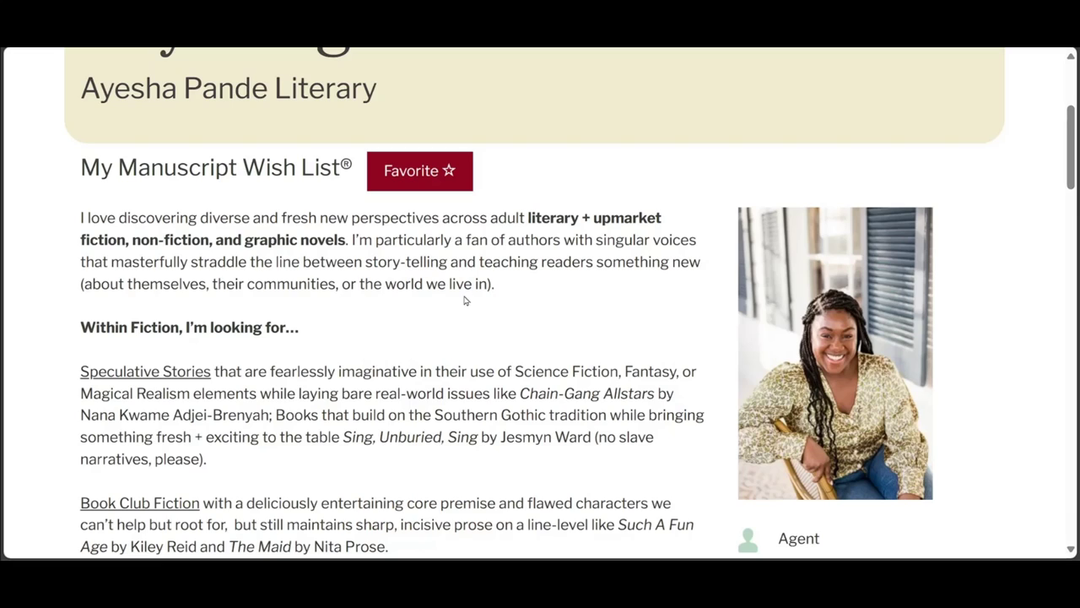
Highlight the Speculative Stories and Science Fiction wishlist items, then go to the APL query form page.
drag(236, 380, 75, 382)
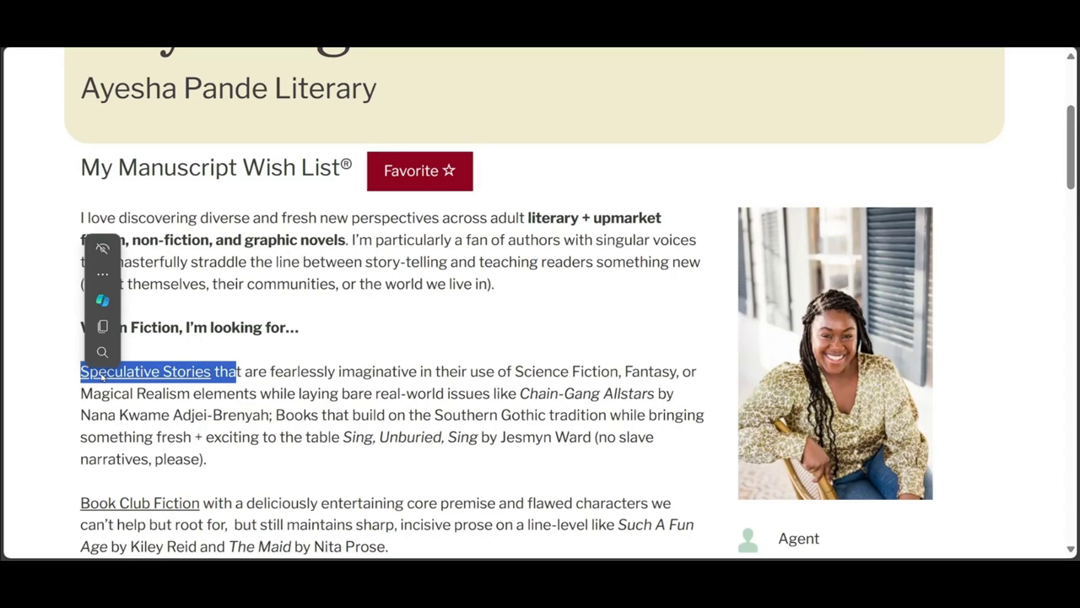
drag(515, 372, 614, 372)
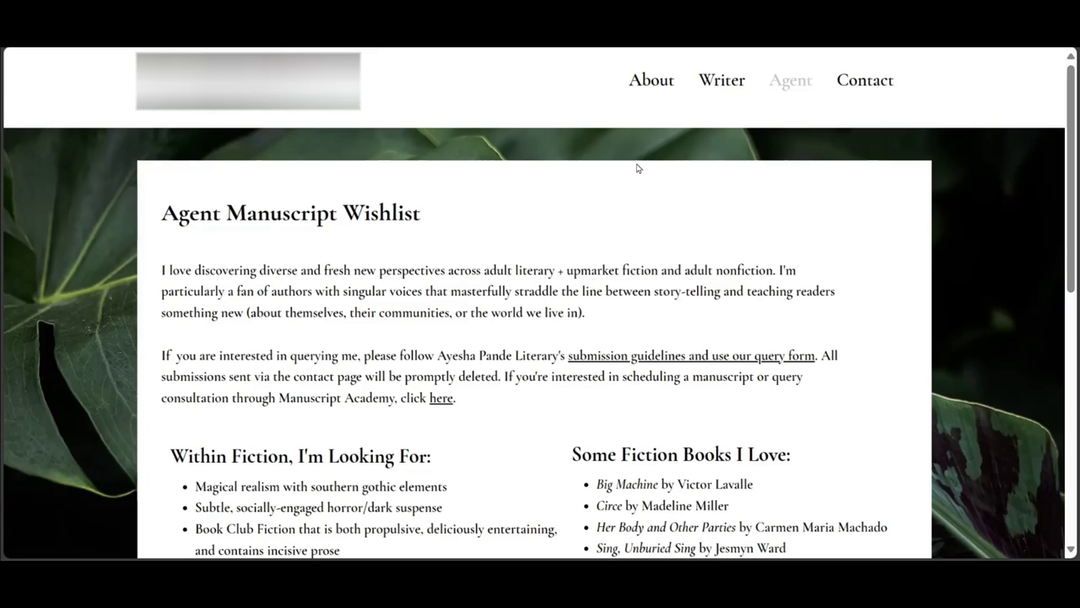
scroll(637, 168, down, 1)
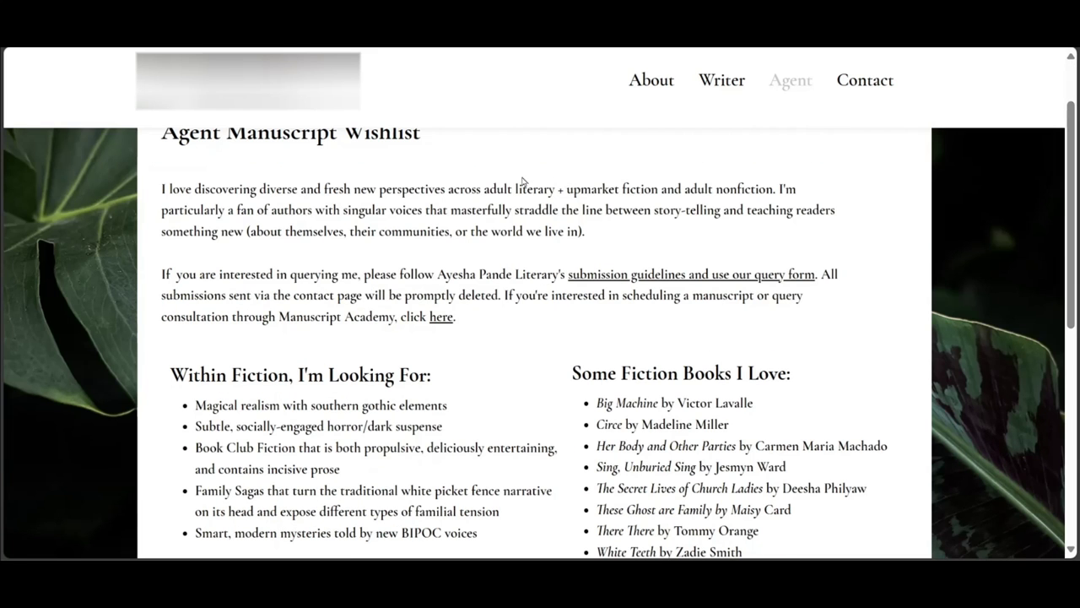
scroll(511, 187, down, 1)
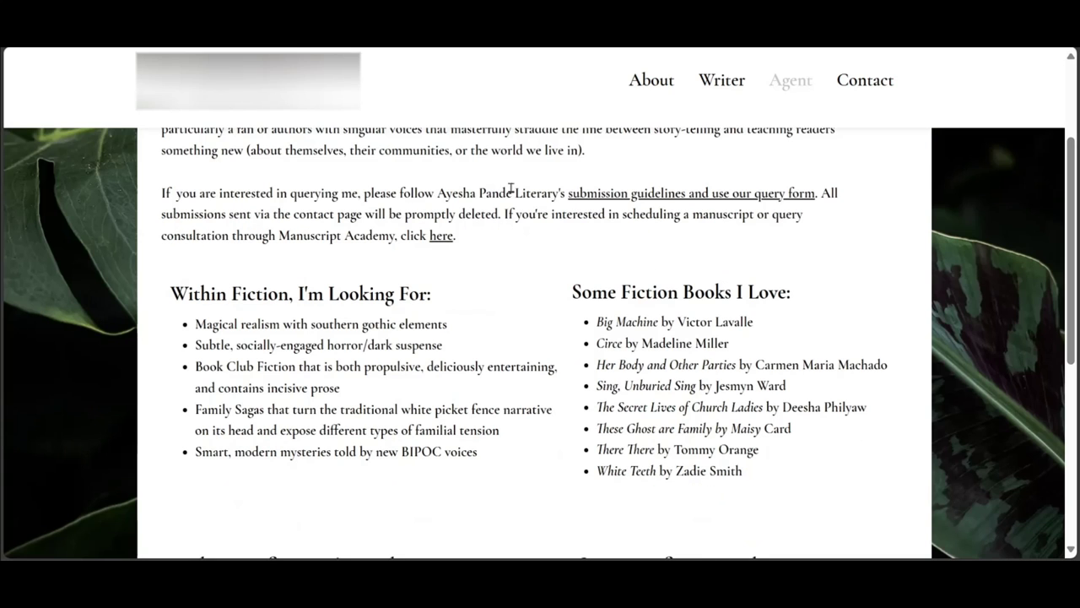
drag(558, 195, 820, 195)
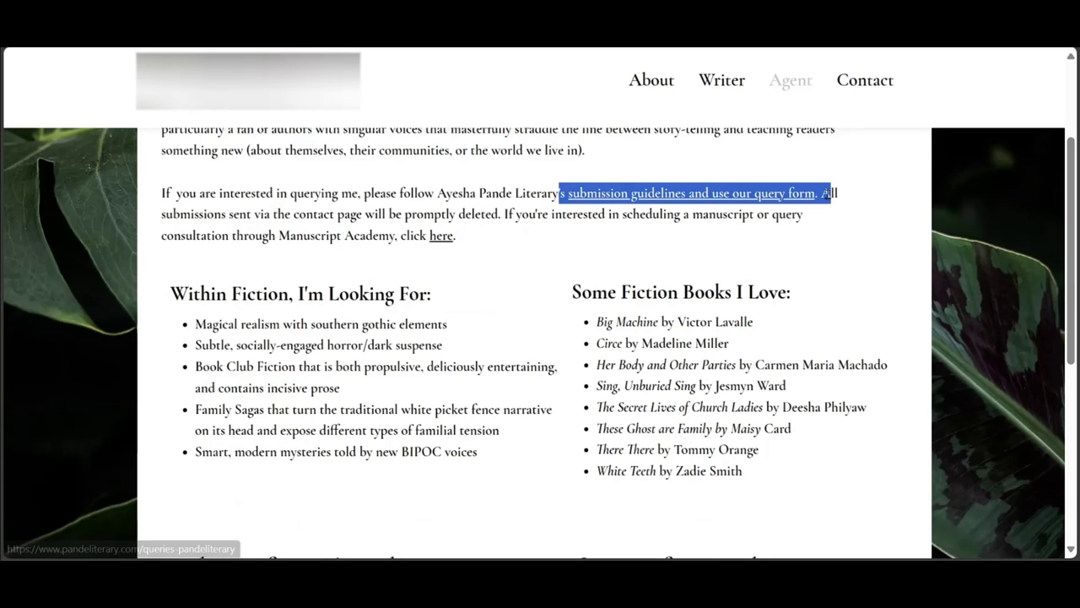
click(794, 193)
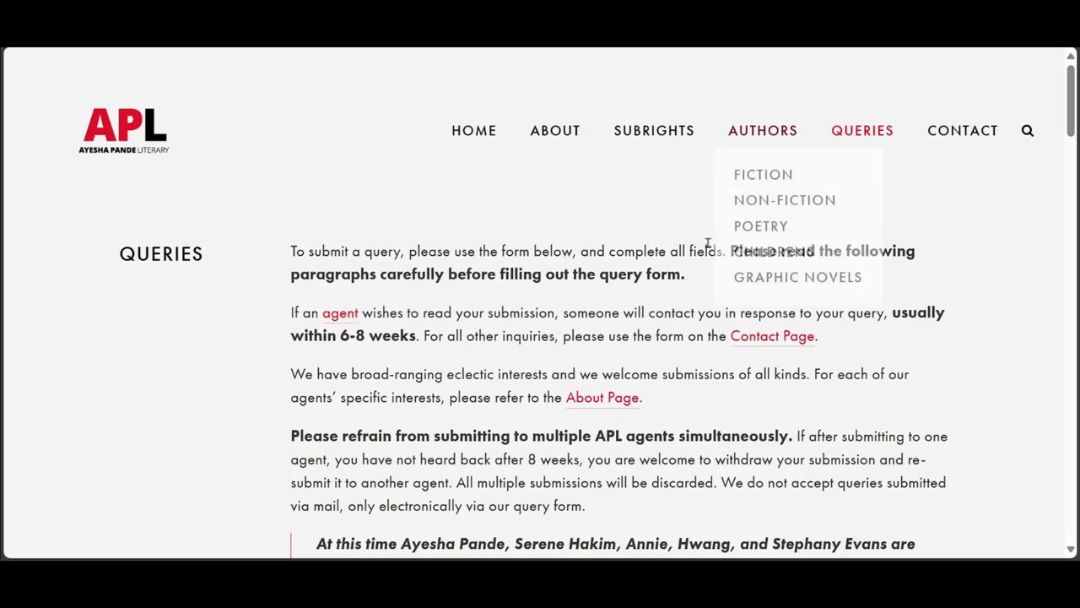
Read the submission guidelines and scroll the query form down to the project description field.
drag(702, 247, 752, 282)
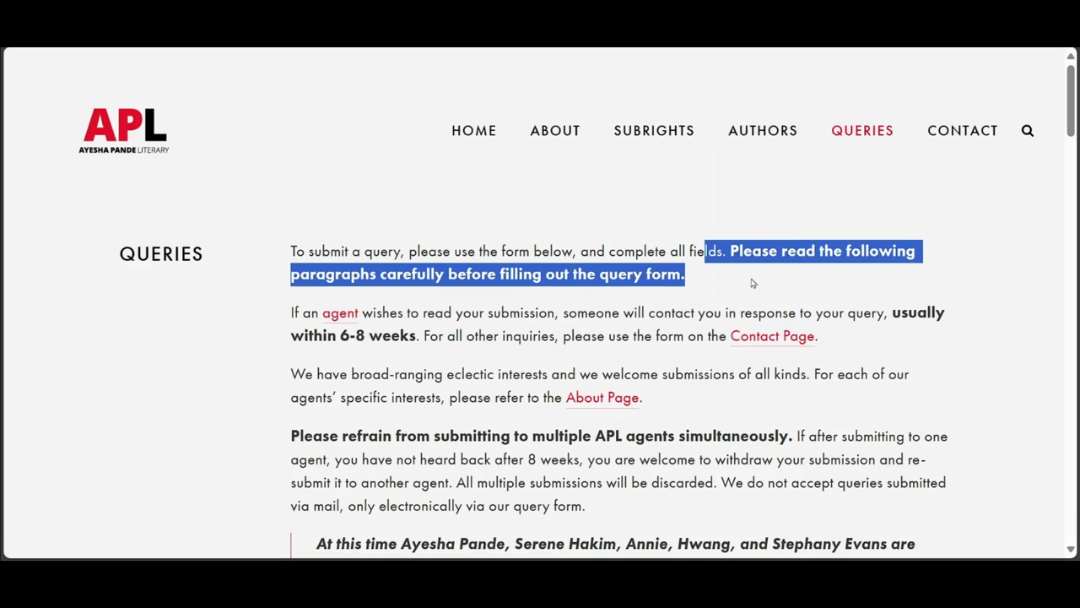
click(614, 310)
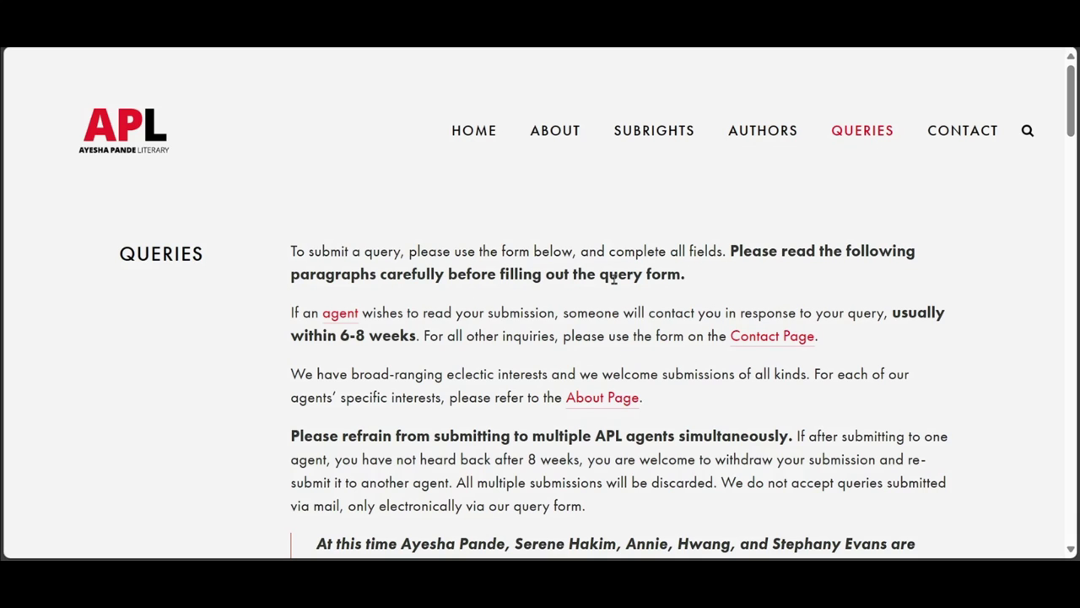
drag(597, 275, 709, 283)
scroll(590, 284, down, 9)
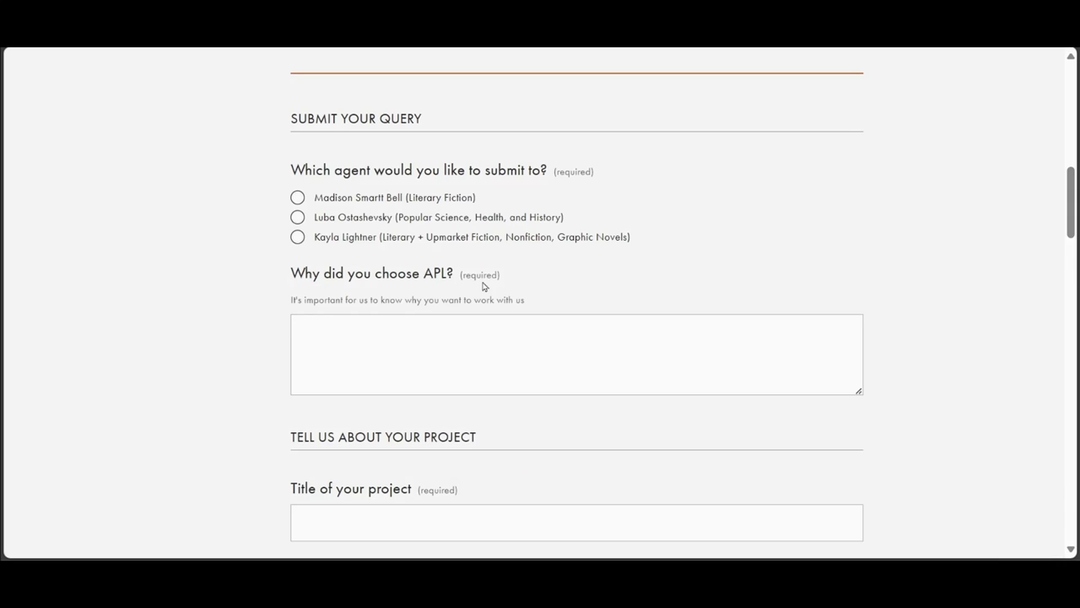
scroll(371, 213, down, 2)
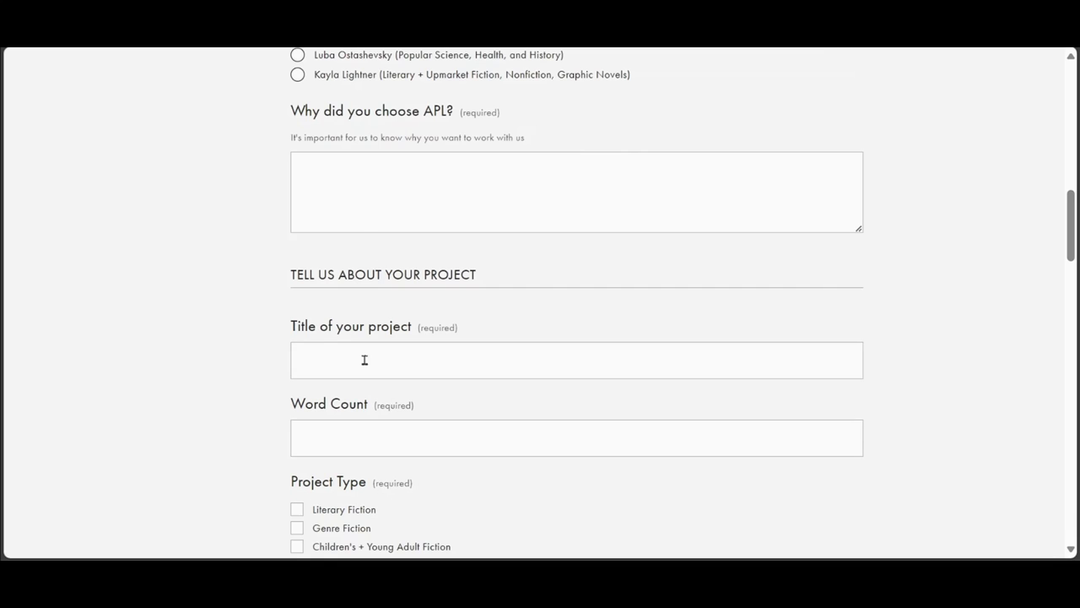
scroll(391, 337, down, 2)
scroll(325, 362, down, 2)
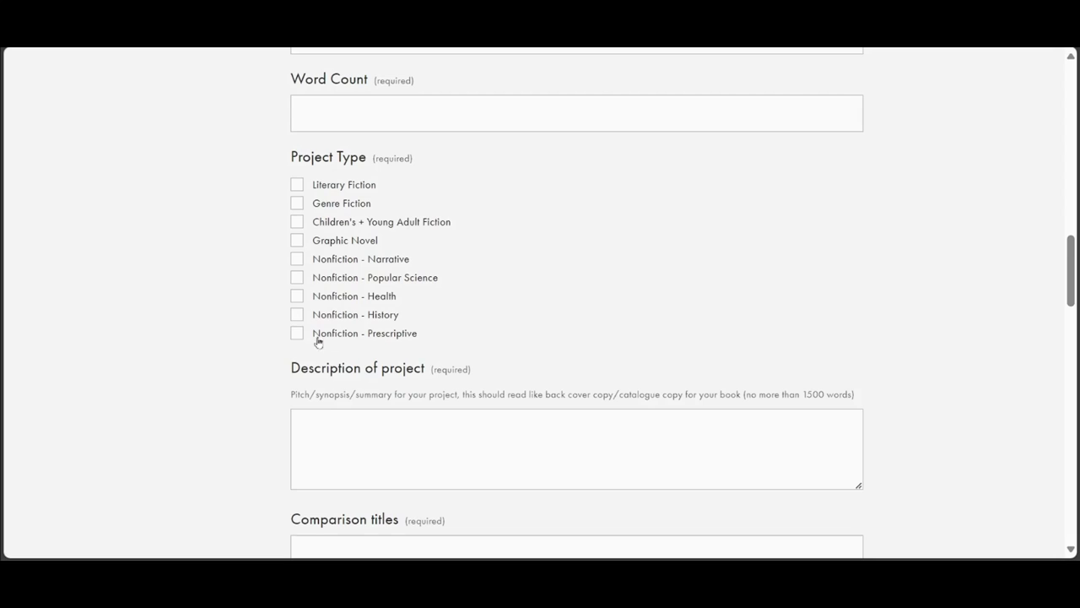
scroll(318, 342, down, 2)
drag(289, 233, 478, 241)
click(186, 314)
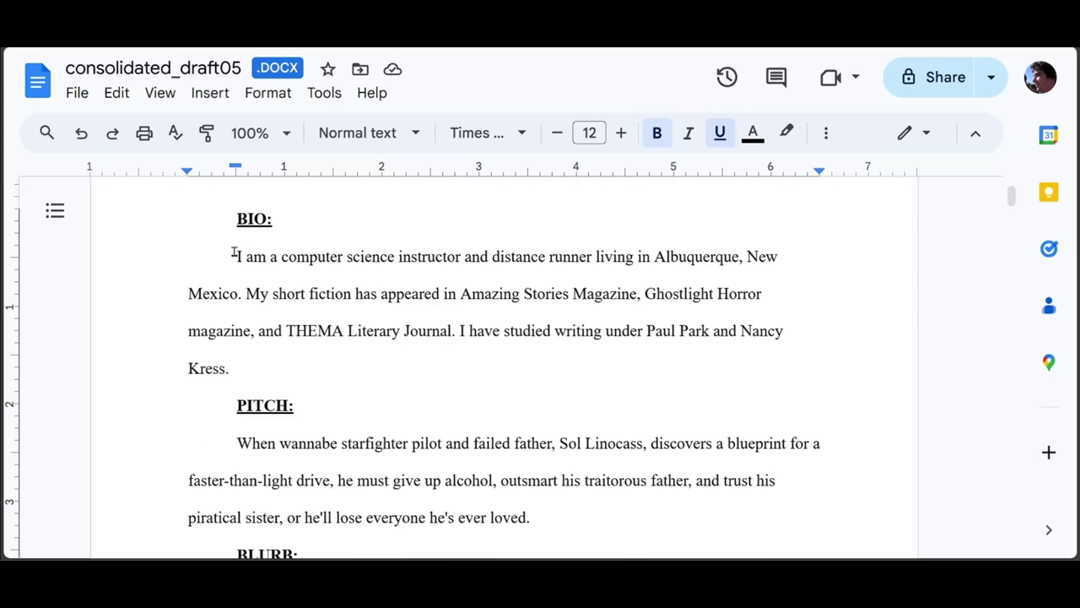
Review the draft's BIO, PITCH, BLURB and target audience sections.
drag(237, 253, 263, 360)
click(318, 381)
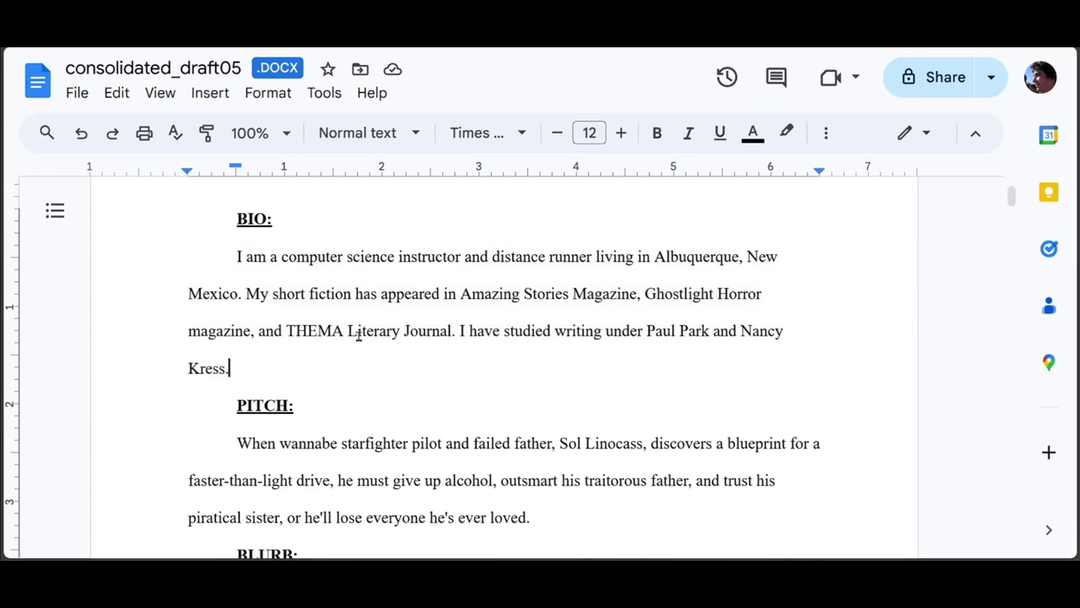
scroll(338, 352, down, 2)
drag(238, 281, 535, 356)
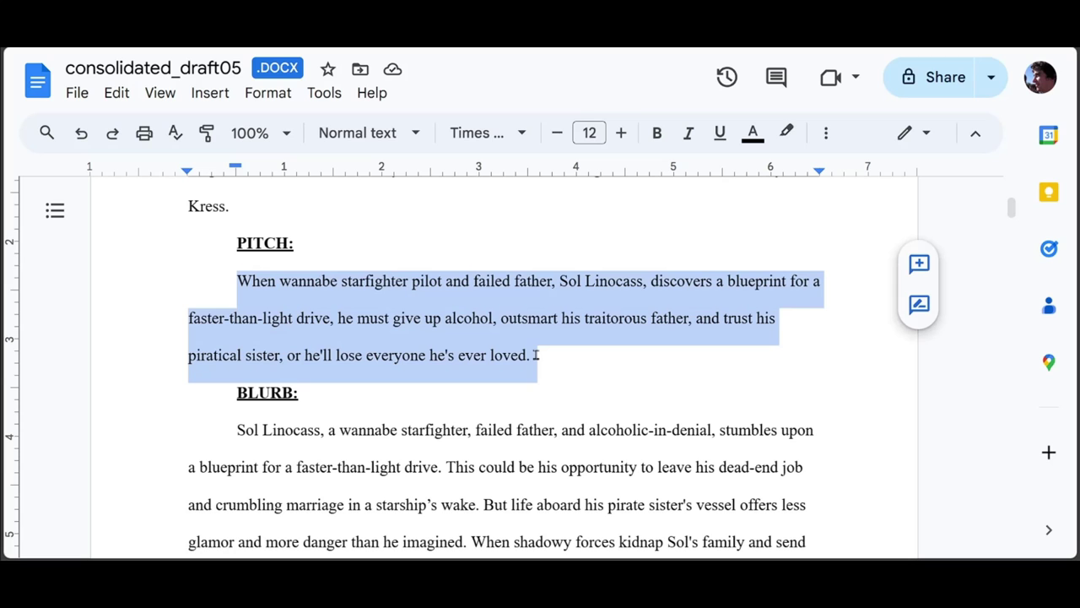
scroll(394, 328, down, 1)
drag(244, 347, 463, 458)
click(463, 458)
scroll(487, 382, down, 4)
drag(242, 321, 391, 368)
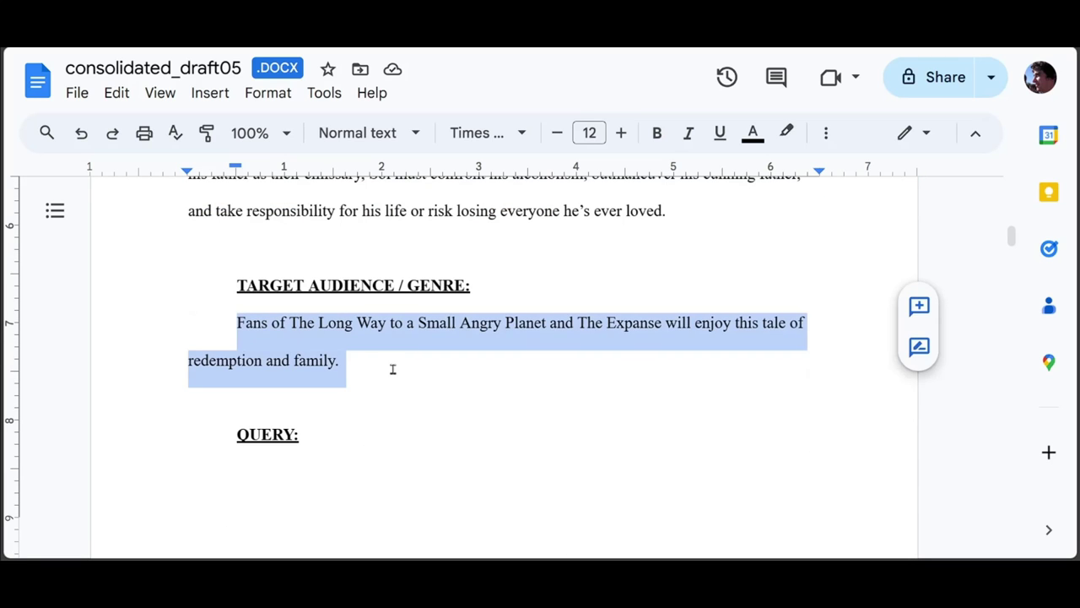
click(426, 320)
scroll(426, 320, down, 5)
scroll(248, 303, up, 2)
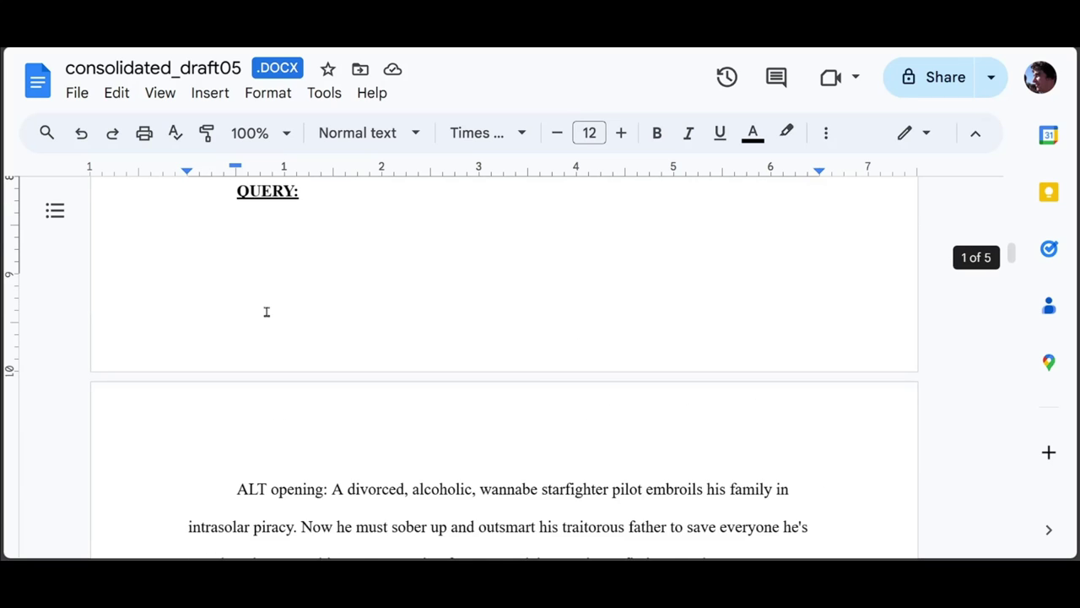
scroll(256, 268, down, 2)
Add a comma after 'divorced' in the ALT opening paragraph.
drag(238, 324, 333, 326)
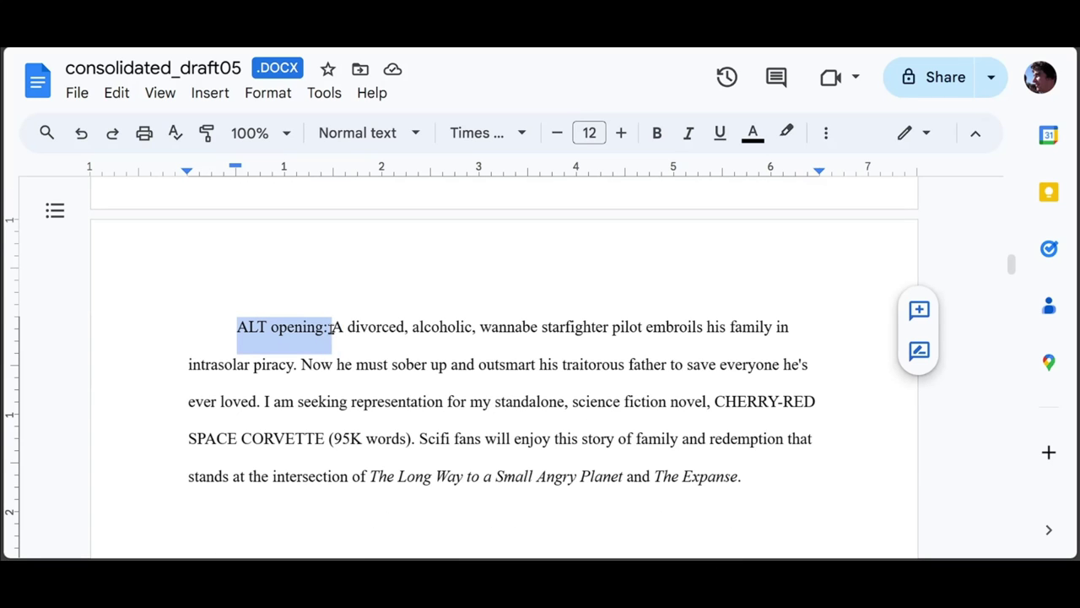
click(407, 327)
text(,)
scroll(459, 336, down, 5)
scroll(459, 336, up, 3)
scroll(459, 336, up, 1)
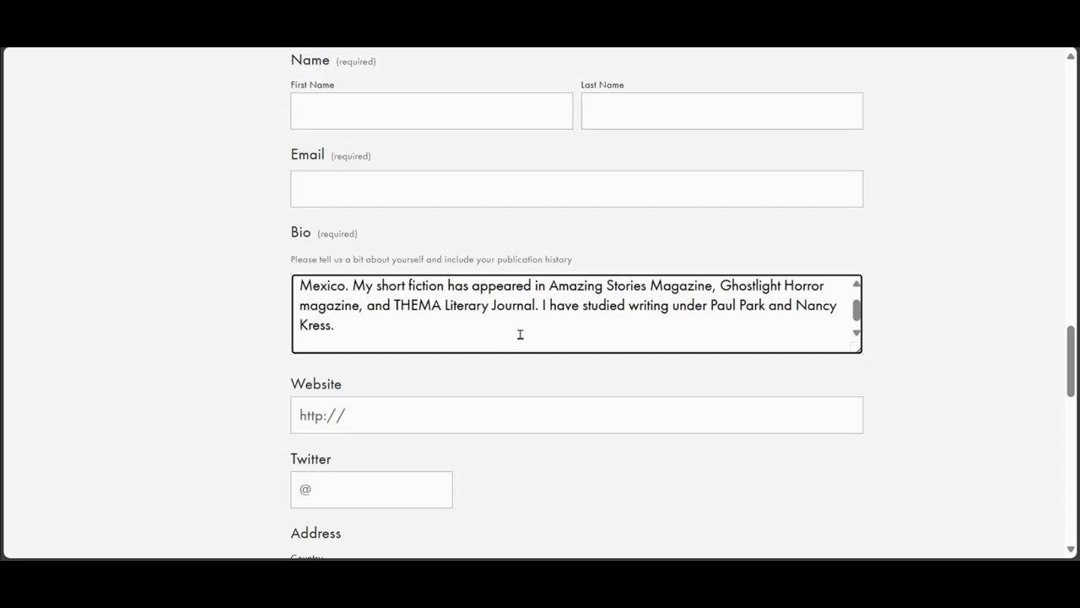
Remove the blank line after the bio, enter the author's website and paste the Twitter handle.
key(BackSpace)
click(416, 415)
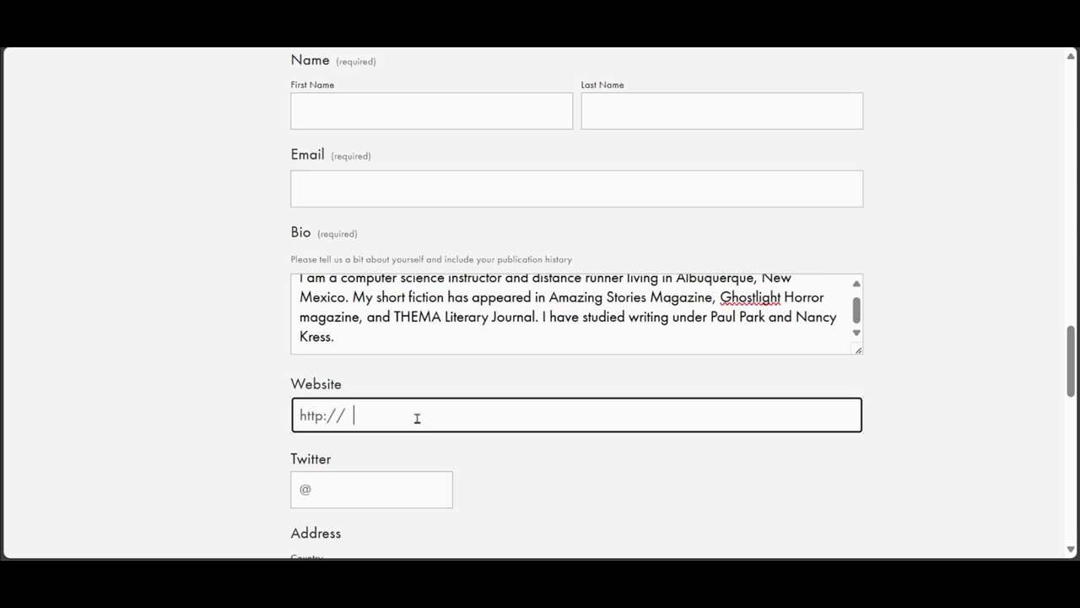
text(nealholtschulte.com)
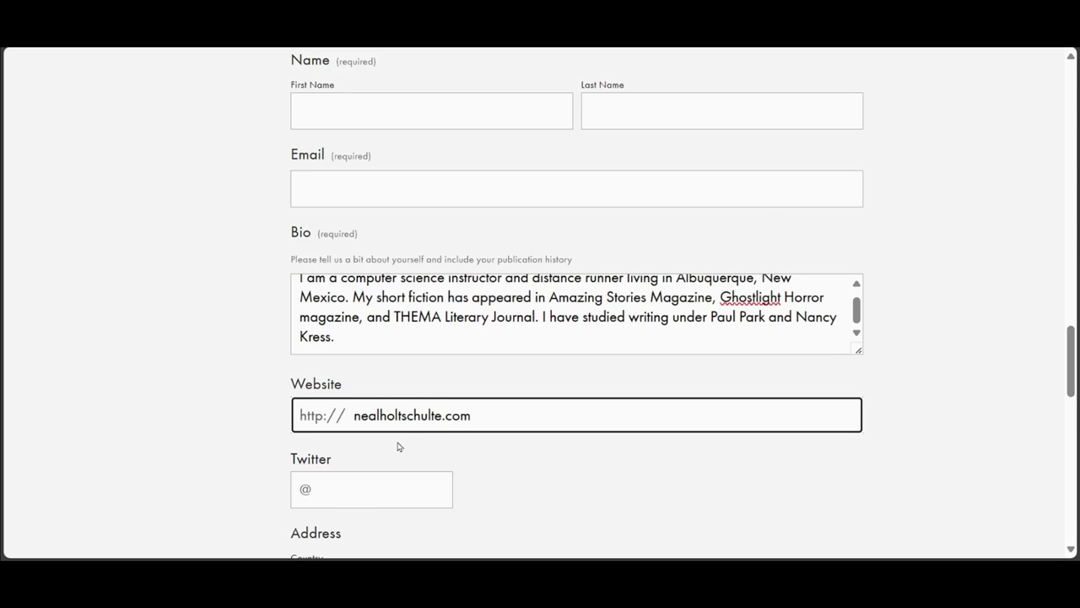
scroll(398, 446, down, 2)
click(448, 342)
text(NHoltschulte)
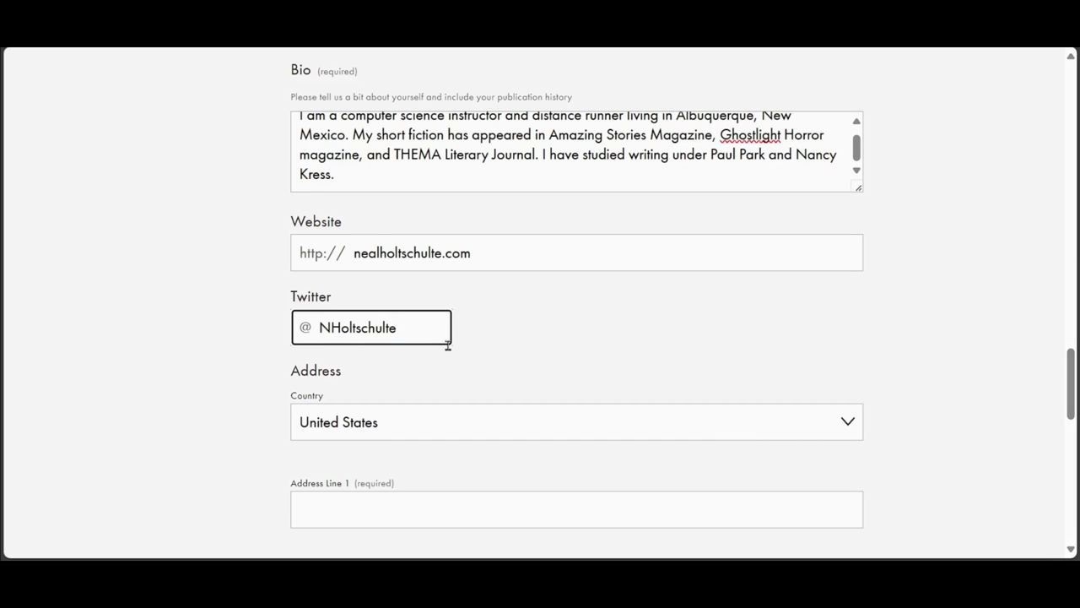
key(ctrl+a)
click(598, 331)
Enlarge the sample pages box, delete the stray test text, and submit the query.
click(502, 434)
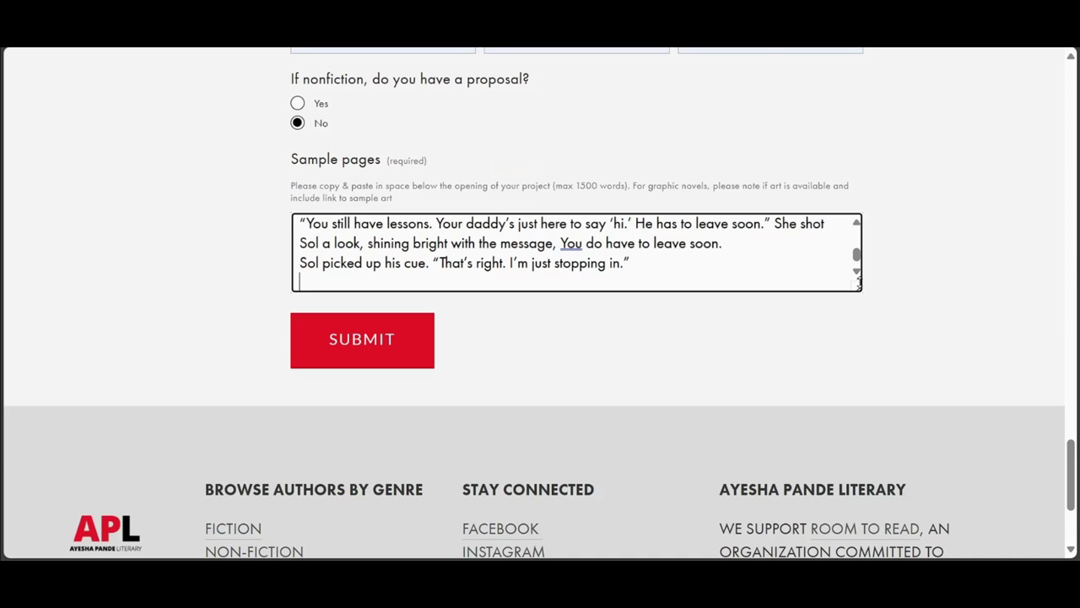
drag(859, 284, 883, 495)
text(sdvsdv)
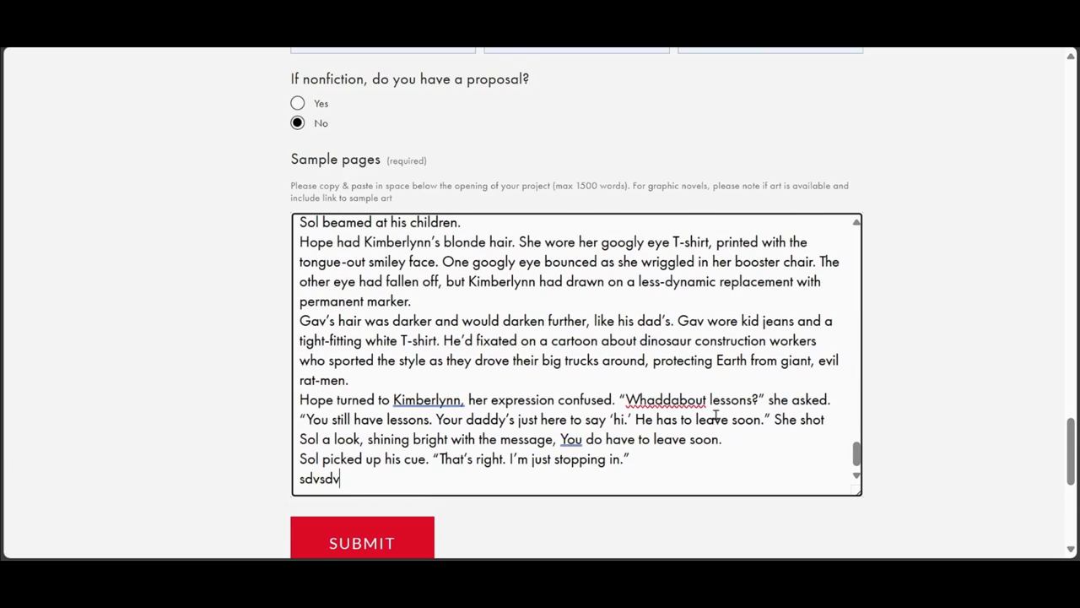
key(shift+Home)
key(BackSpace)
mouse_move(855, 466)
mouse_down()
mouse_move(852, 226)
mouse_move(867, 481)
mouse_up()
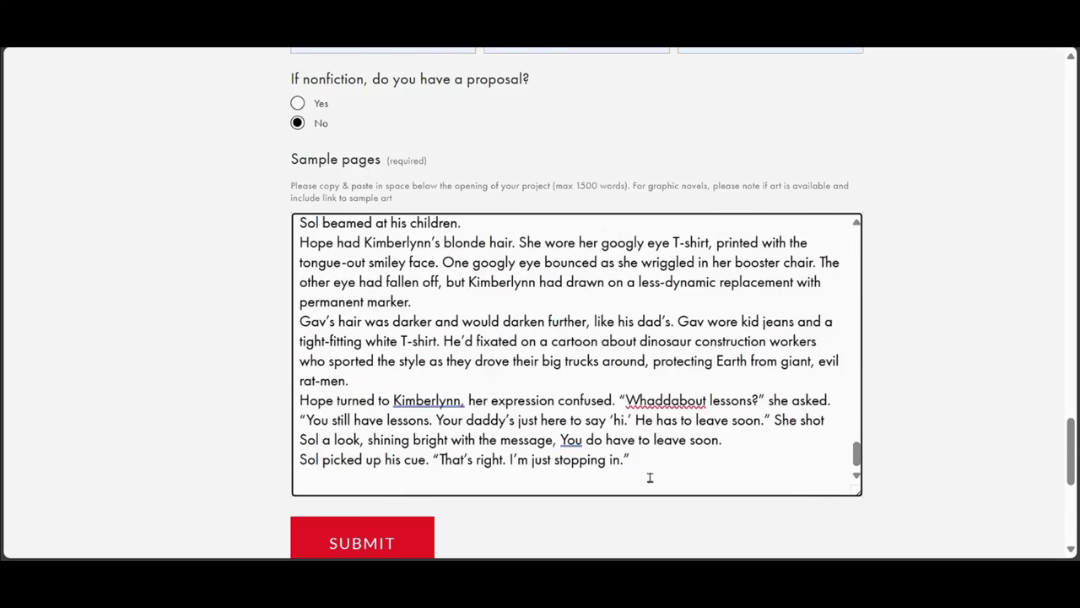
scroll(158, 237, down, 3)
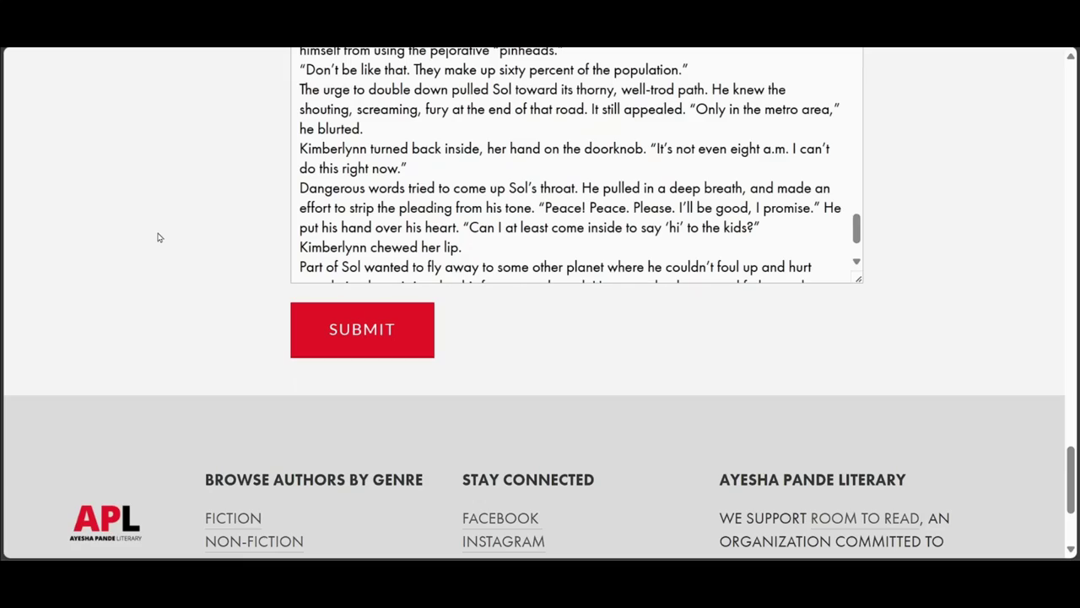
click(406, 335)
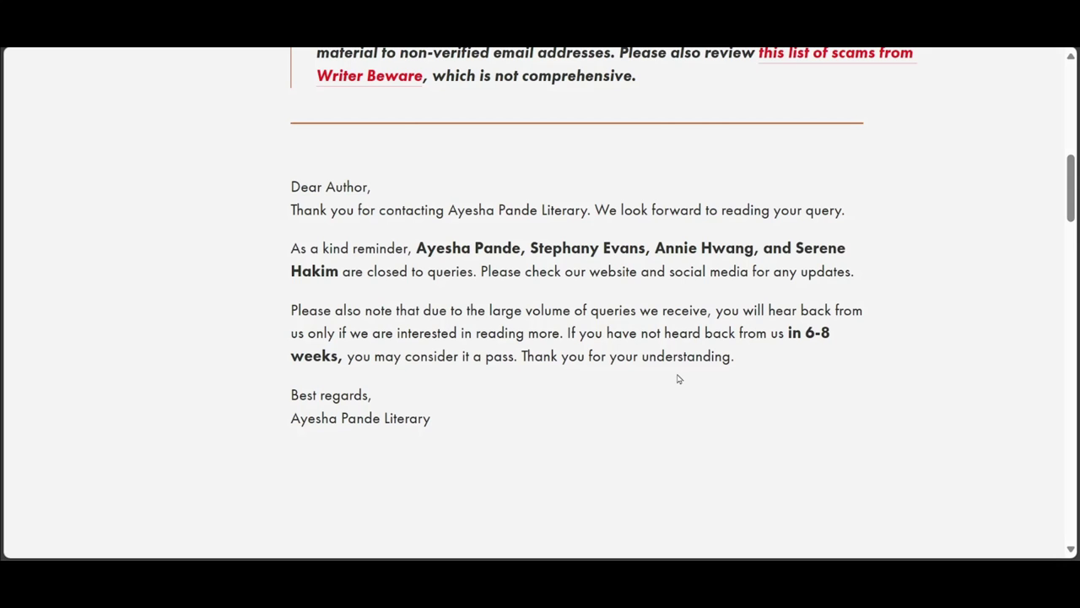
After the Ayesha Pande Literary thank-you confirmation appears, start switching to another open window.
key(alt+Tab)
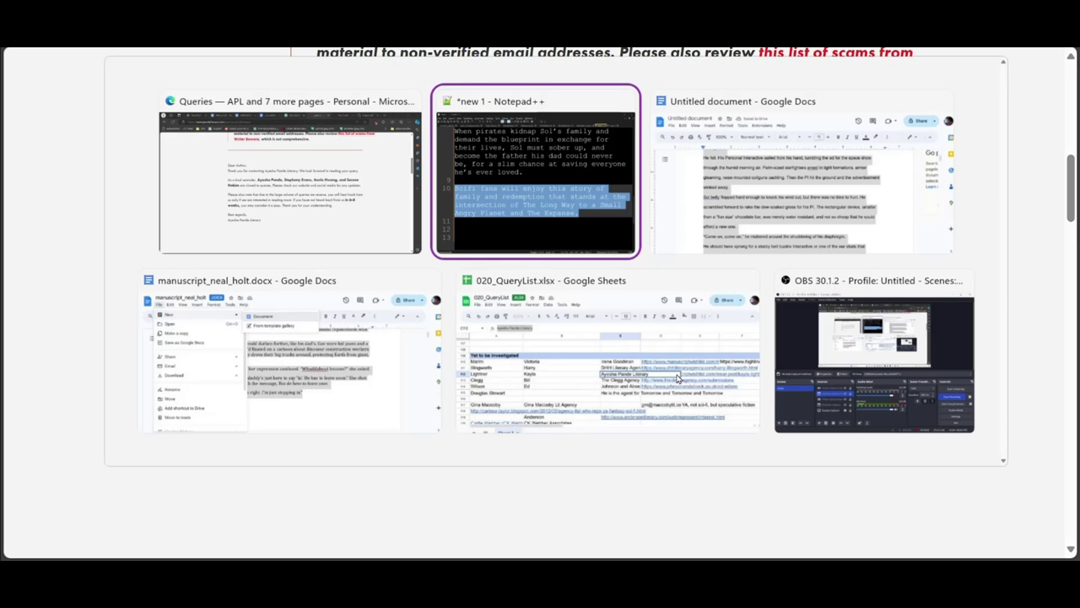
In 020_QueryList, copy the Ayesha Pande Literary agent row A112:D112.
key(alt+Tab)
key(alt+Tab)
key(alt+Tab)
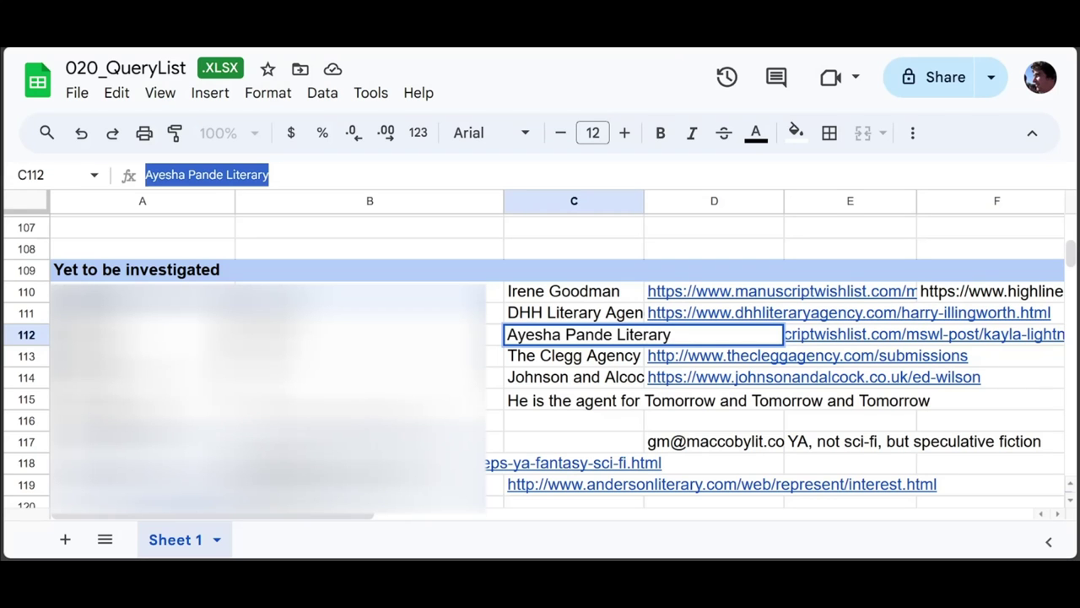
key(Escape)
key(Home)
drag(141, 334, 784, 335)
key(ctrl+c)
Paste the copied agent row into A43, the first empty row of the queried list.
drag(1068, 250, 1073, 215)
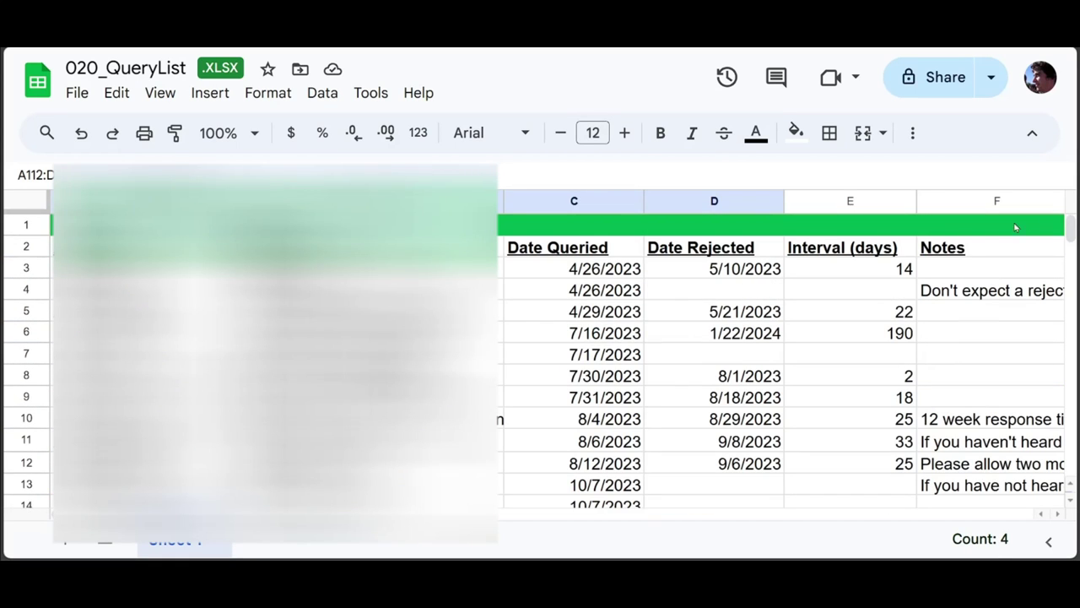
scroll(574, 362, down, 5)
scroll(574, 363, down, 6)
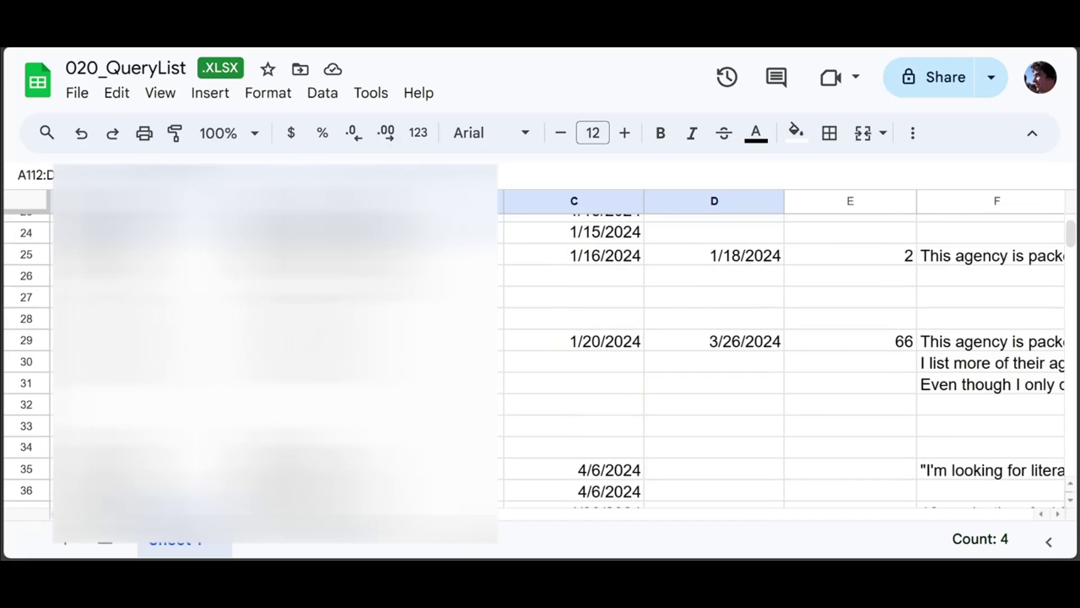
click(127, 397)
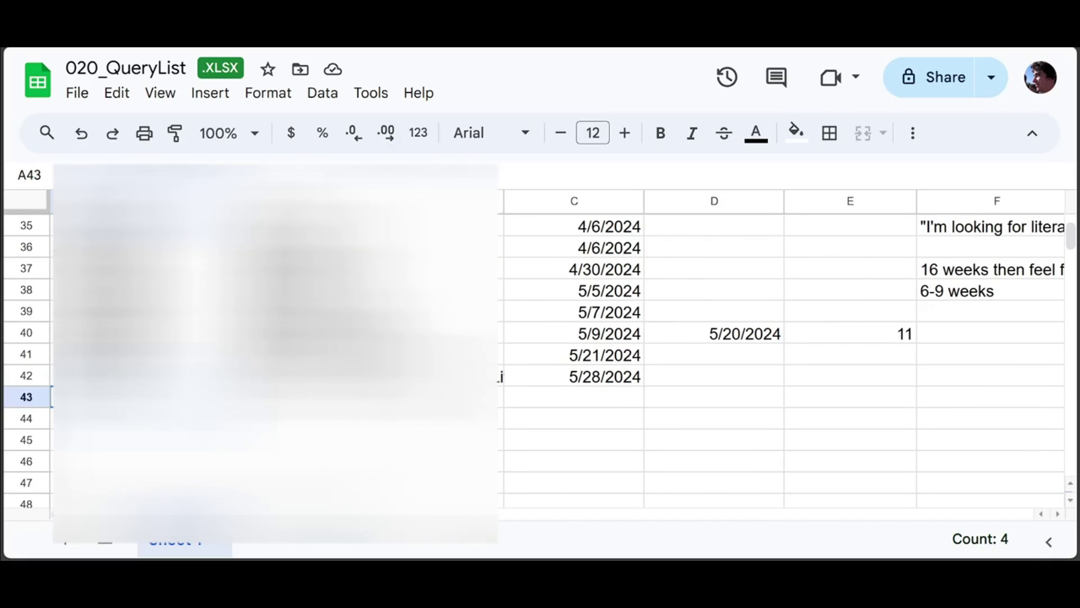
key(ctrl+v)
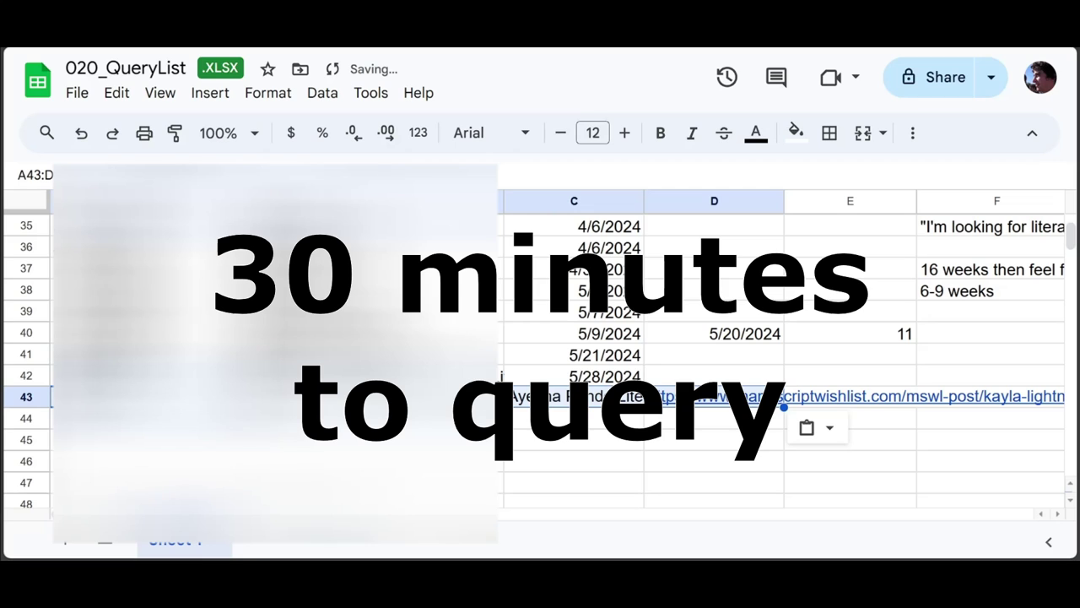